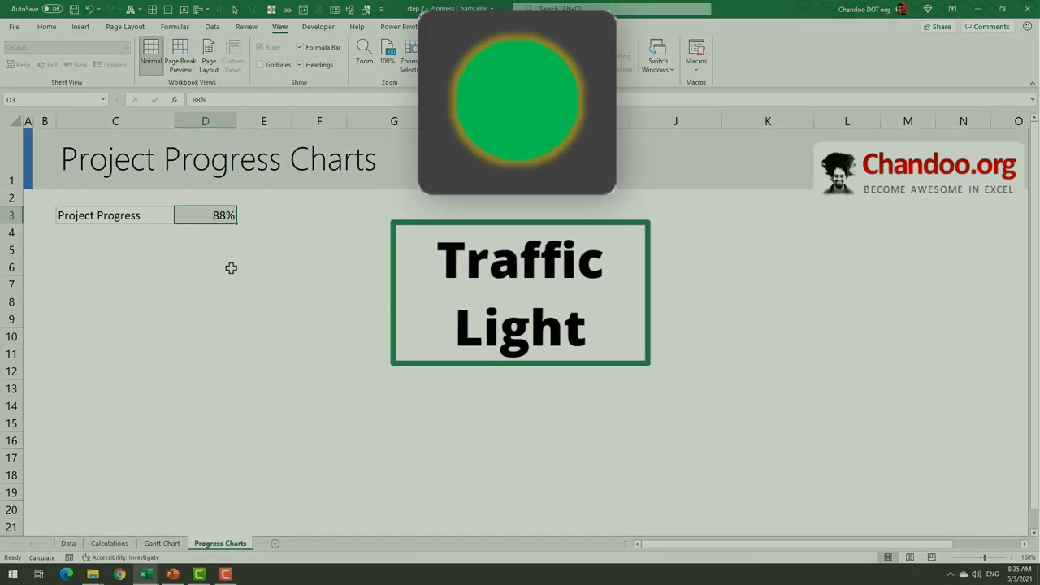
Step: Enter the formula =D3 in cell E3 so it mirrors the project progress value
key("Right")
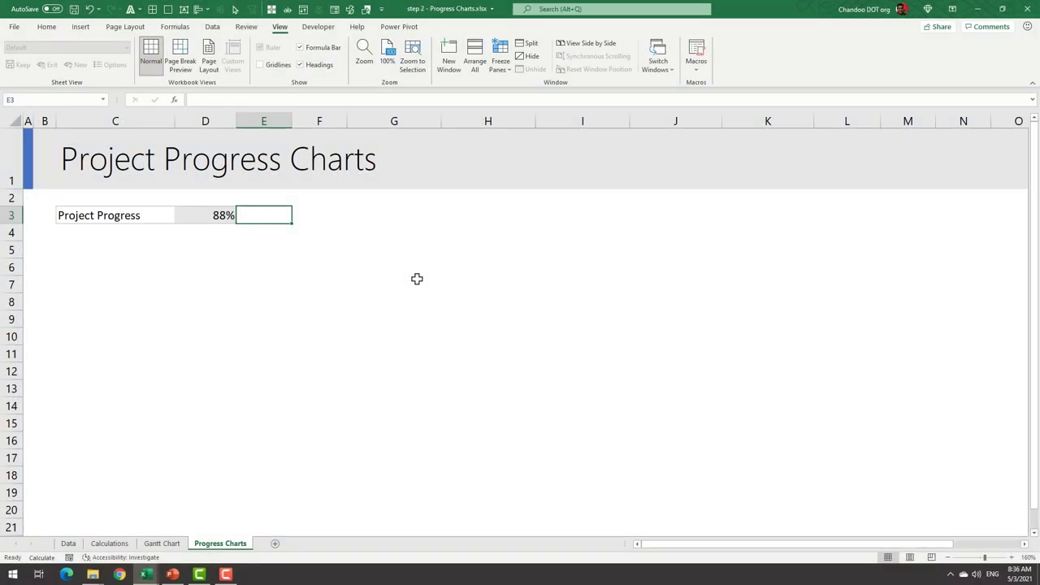
key("alt+h")
type("=")
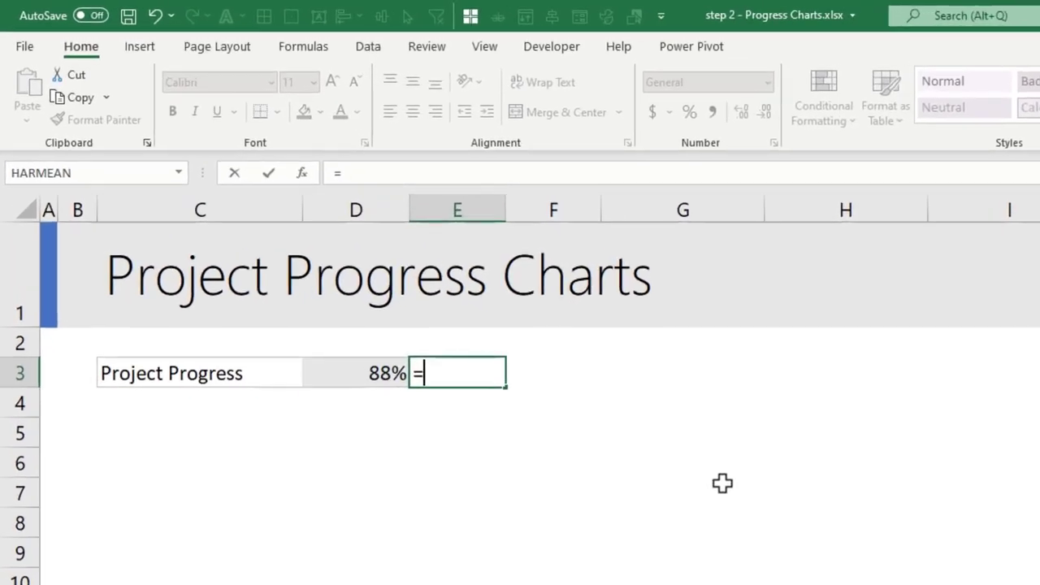
key("Left")
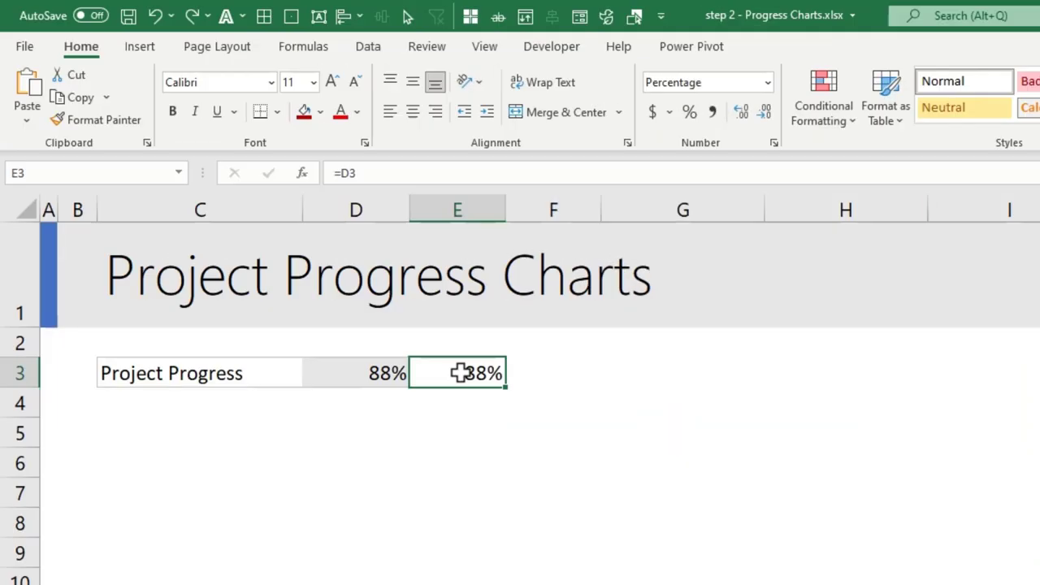
Step: Start a formula-based conditional formatting rule for cell E3 with the condition =$E$3<50%
left_click(837, 122)
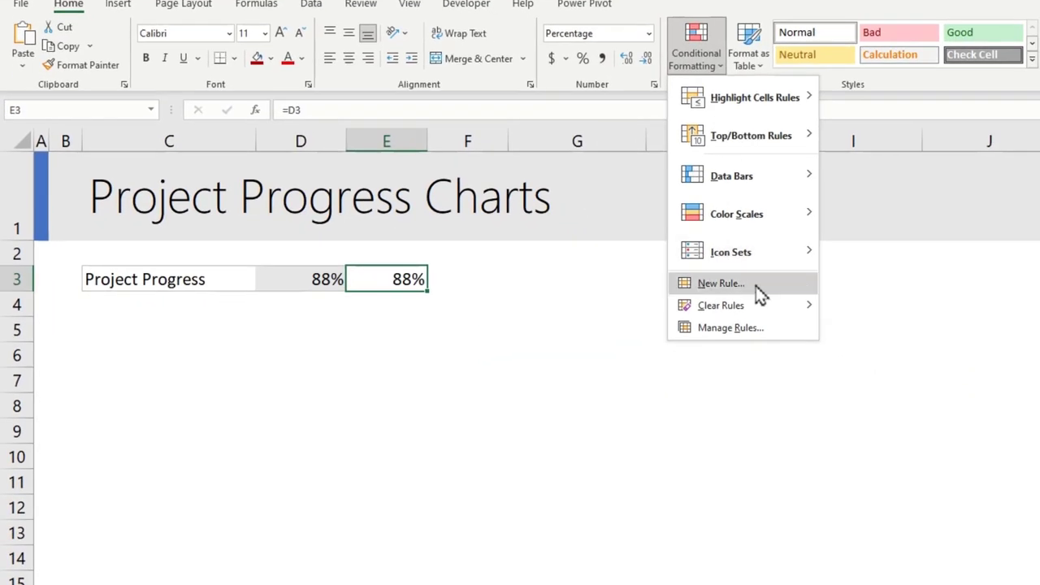
left_click(721, 284)
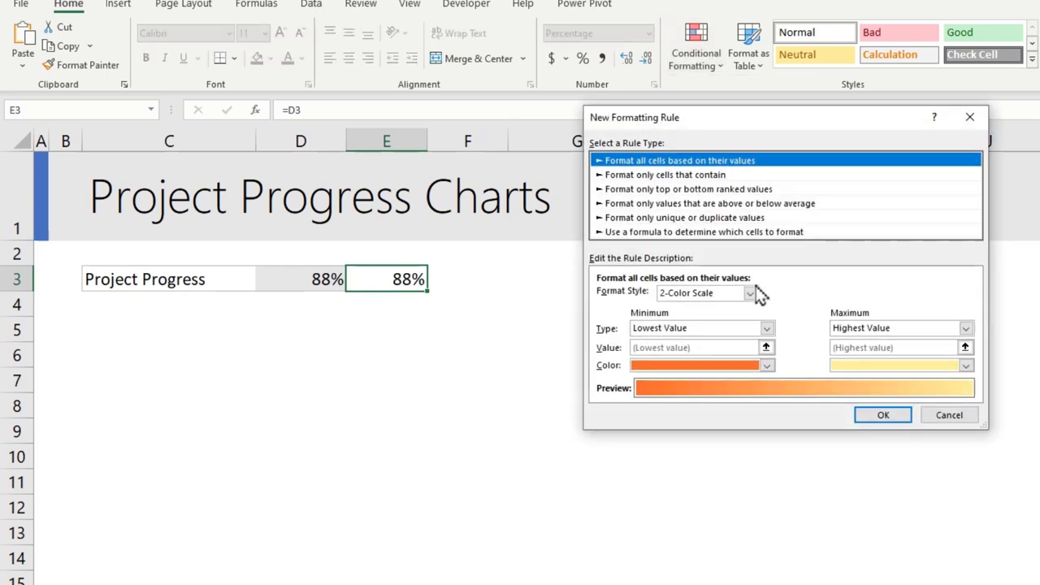
left_click(679, 232)
left_click(653, 297)
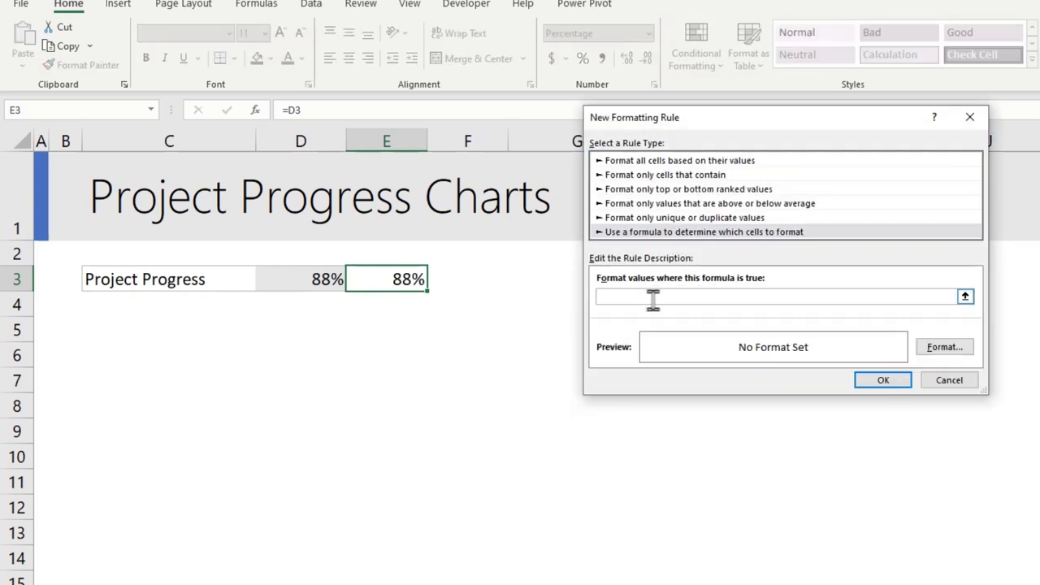
left_click(394, 280)
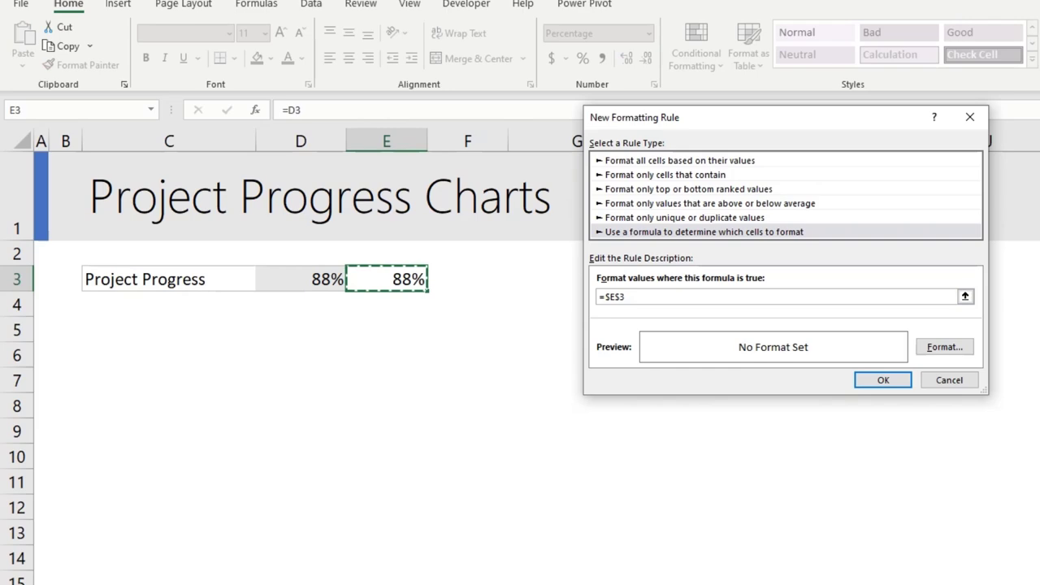
type("<50%")
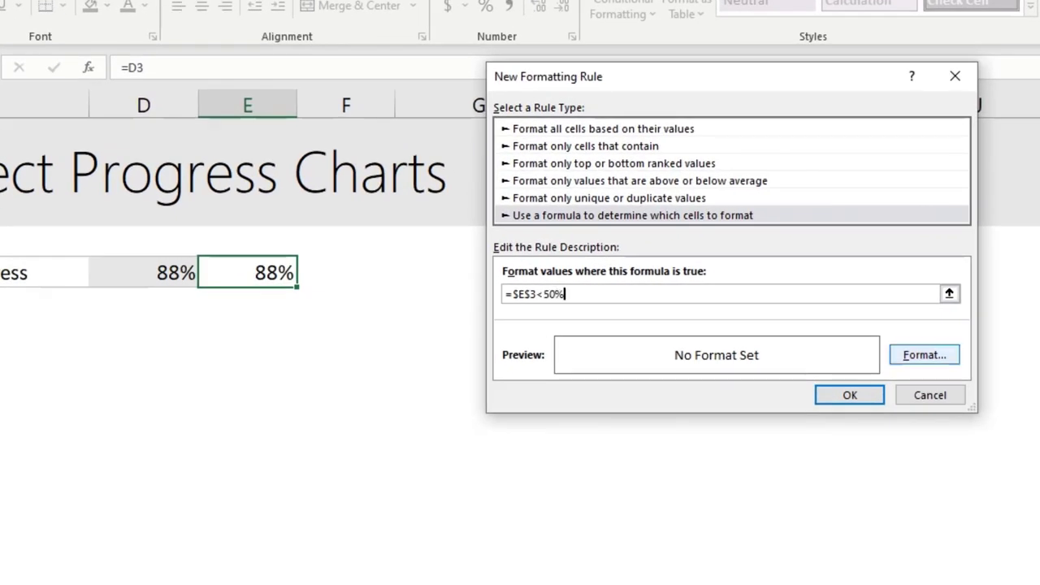
Step: Give the below-50% rule a dark red fill and save the rule
left_click(935, 361)
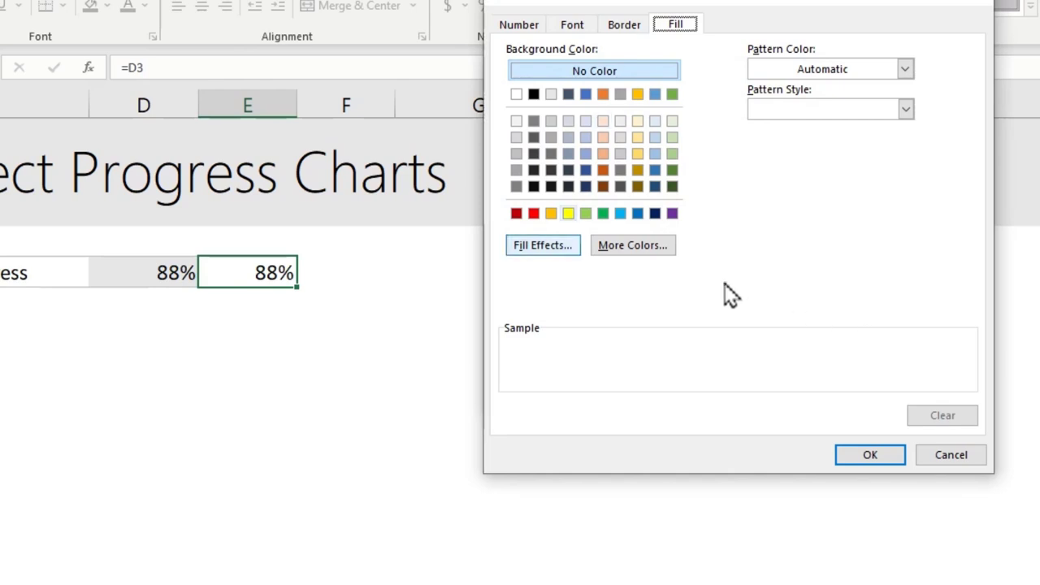
left_click(516, 213)
left_click(867, 458)
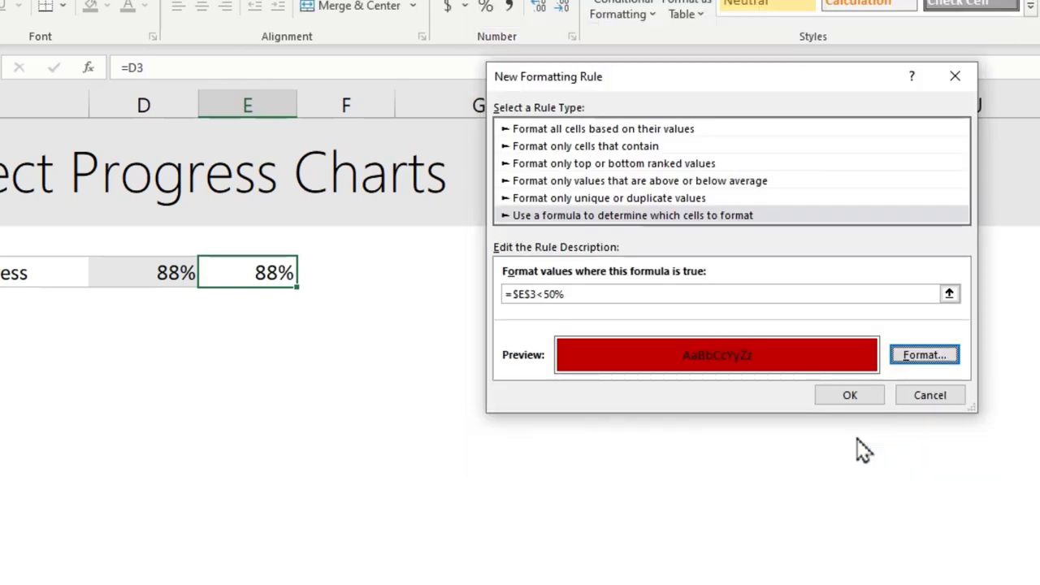
left_click(850, 396)
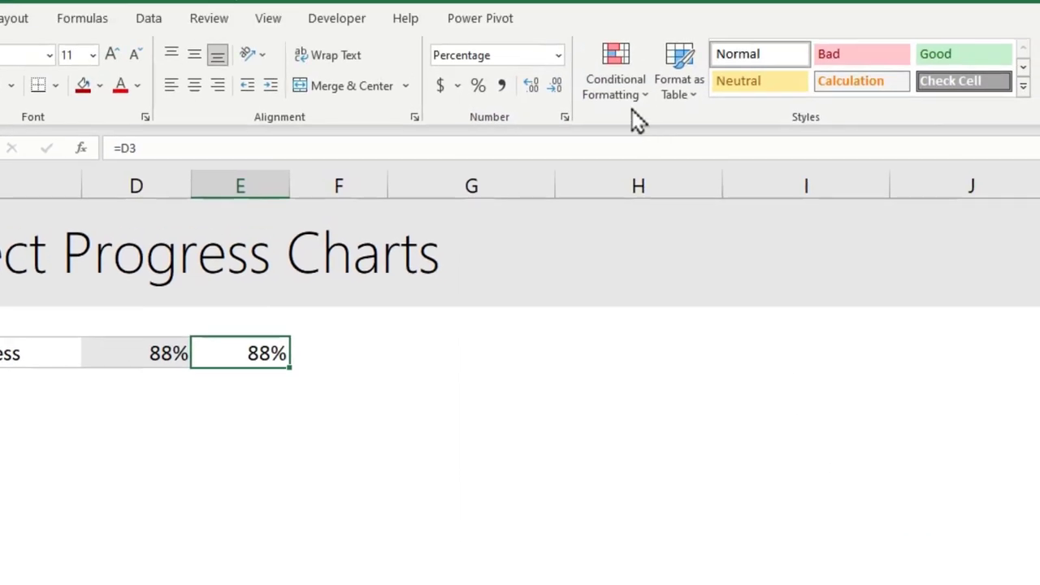
Step: Start a second formula-based conditional formatting rule for cell E3 with the condition =$E$3<80%
left_click(625, 9)
left_click(650, 359)
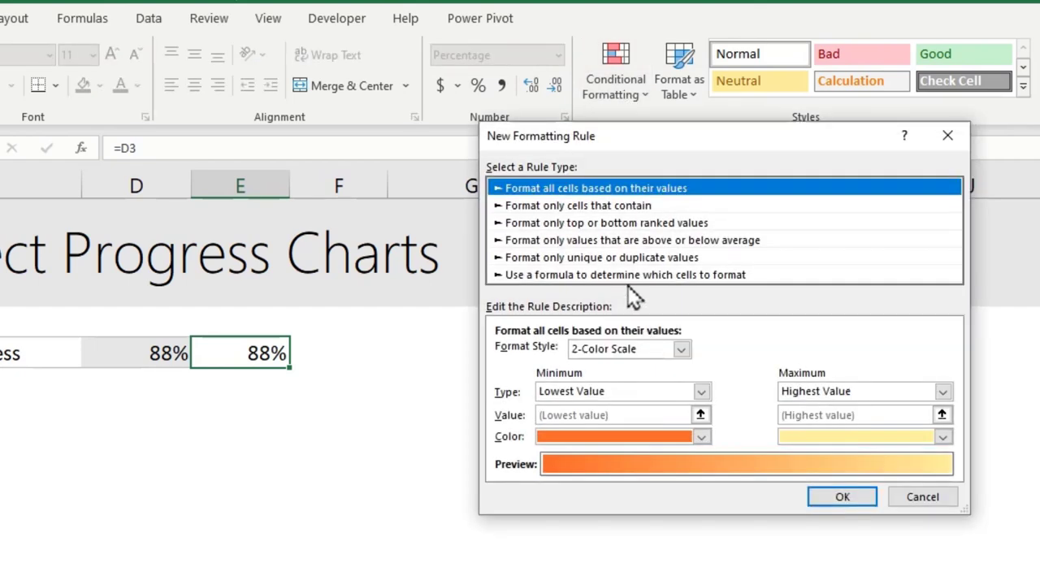
left_click(626, 275)
left_click(575, 353)
left_click(276, 354)
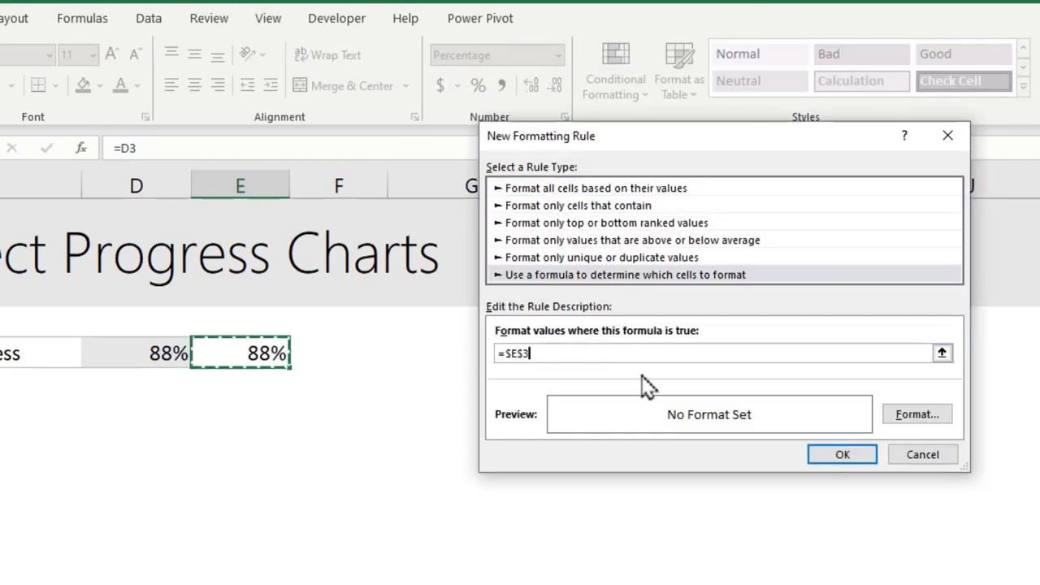
type("<80%")
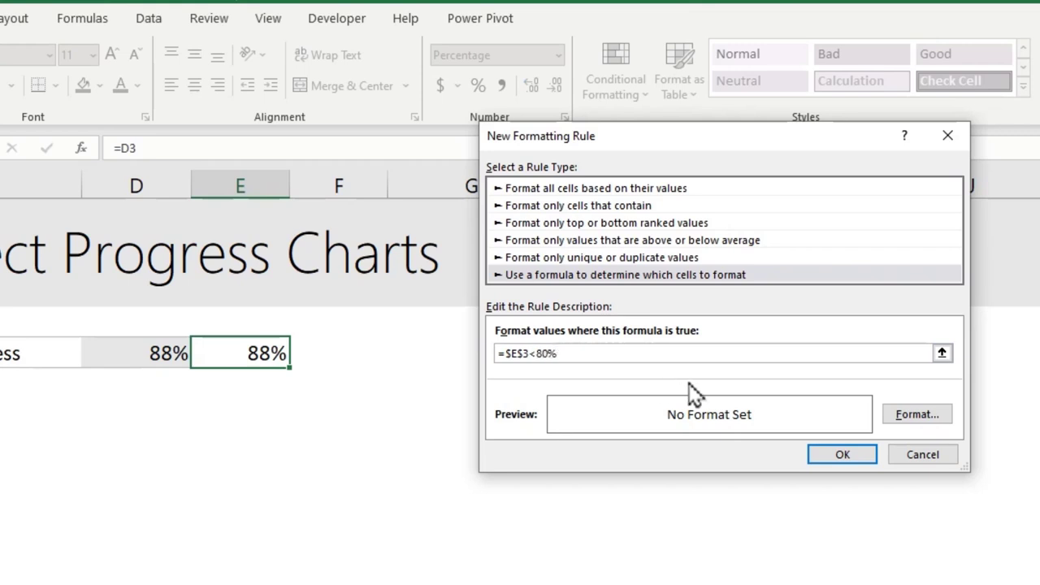
Step: Give the below-80% rule an orange fill and save the rule
left_click(907, 416)
left_click(544, 273)
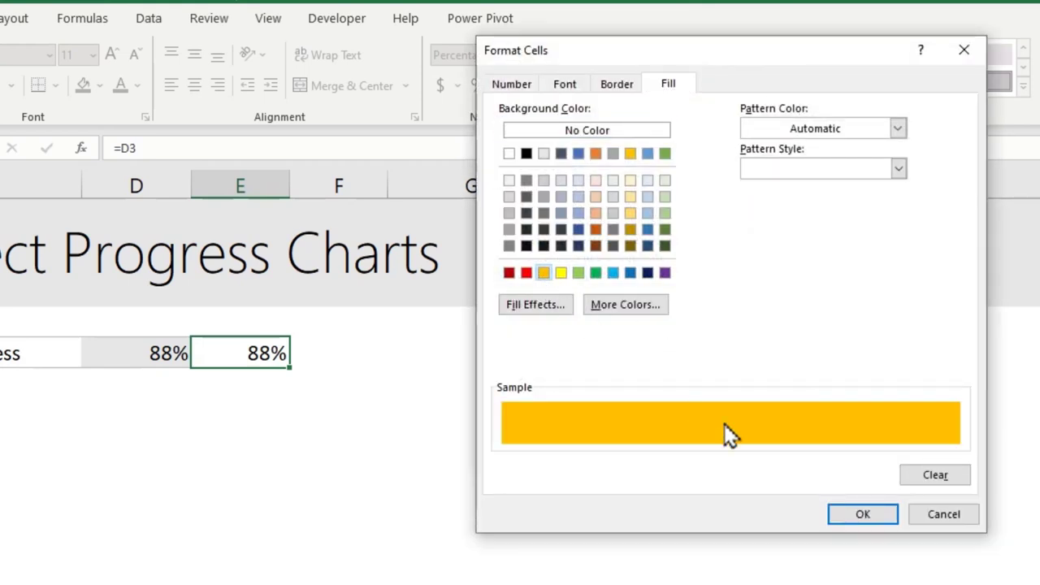
left_click(849, 520)
left_click(829, 458)
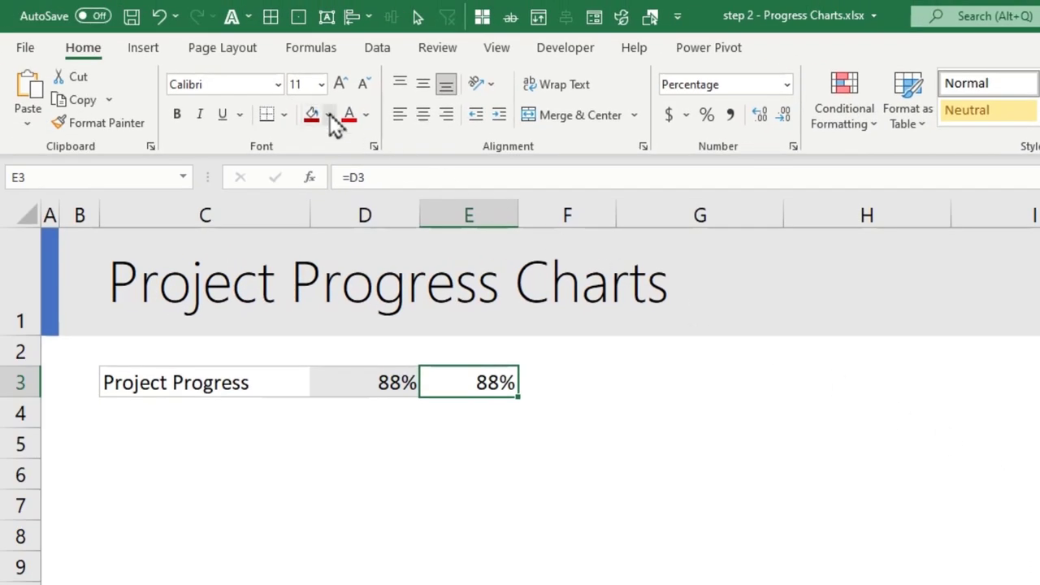
Step: Give cell E3 a green base fill and test the rules by setting the project progress in D3 to 45%
left_click(329, 114)
left_click(392, 295)
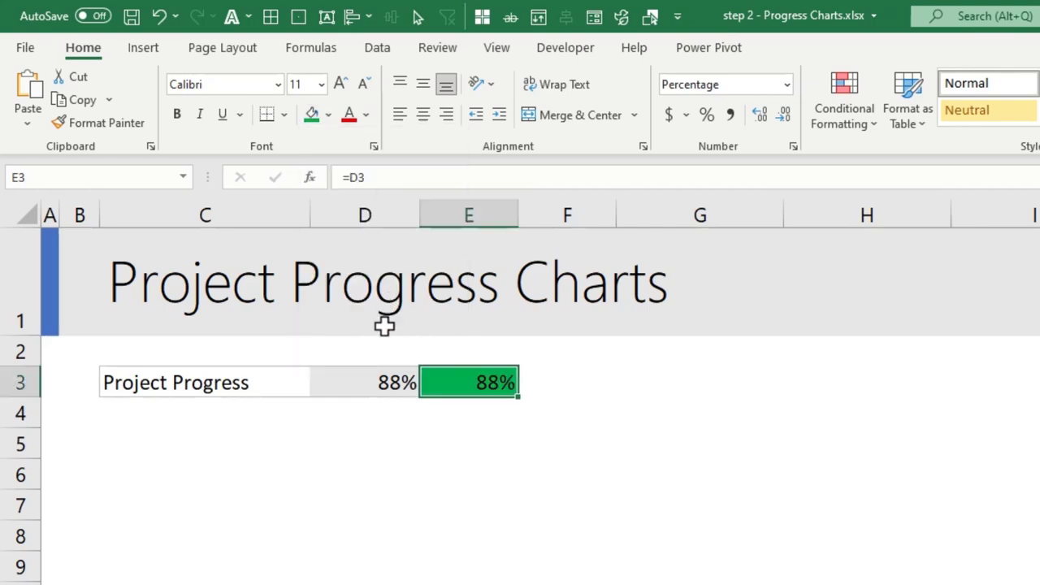
left_click(398, 387)
type("45")
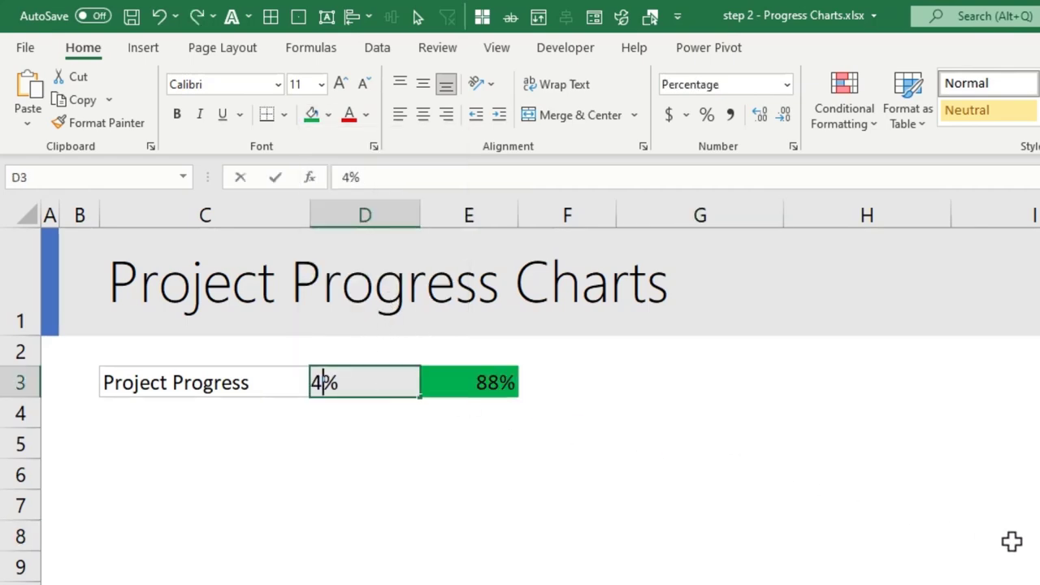
key("Return")
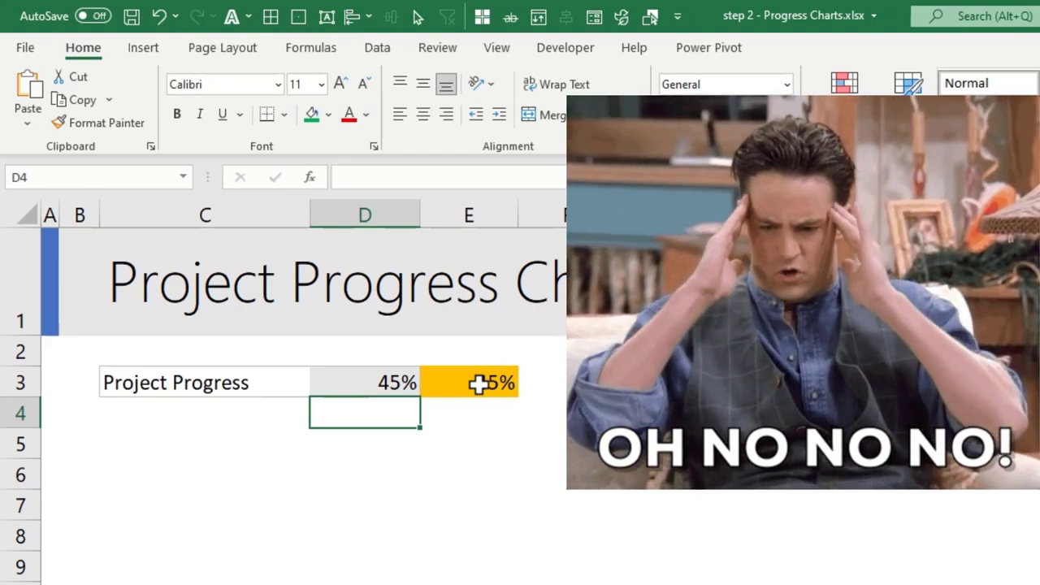
Step: Reorder the conditional formatting rules of cell E3 so the =$E$3<50% rule comes before the =$E$3<80% rule
left_click(478, 384)
left_click(836, 128)
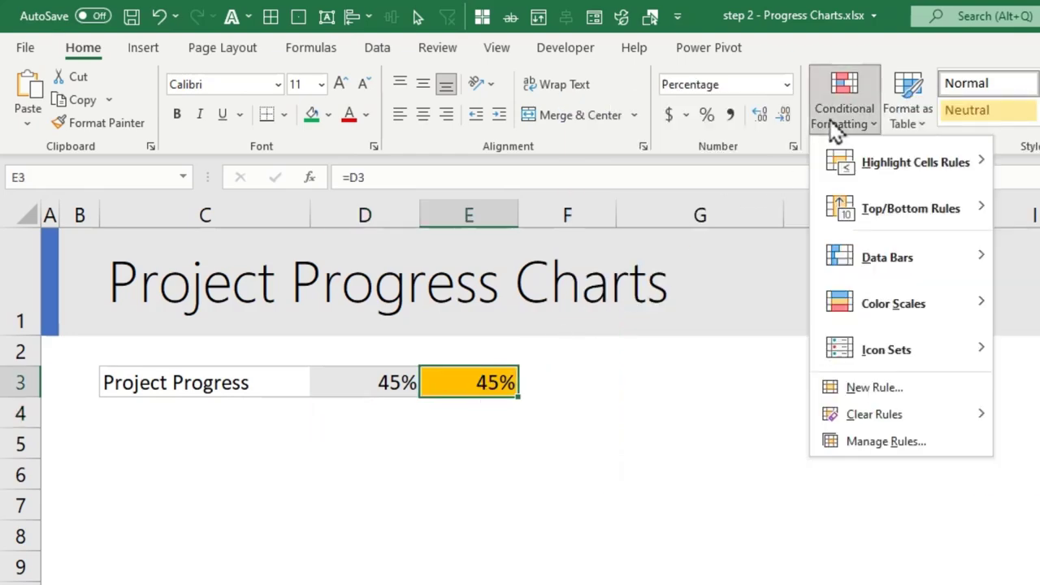
key("Escape")
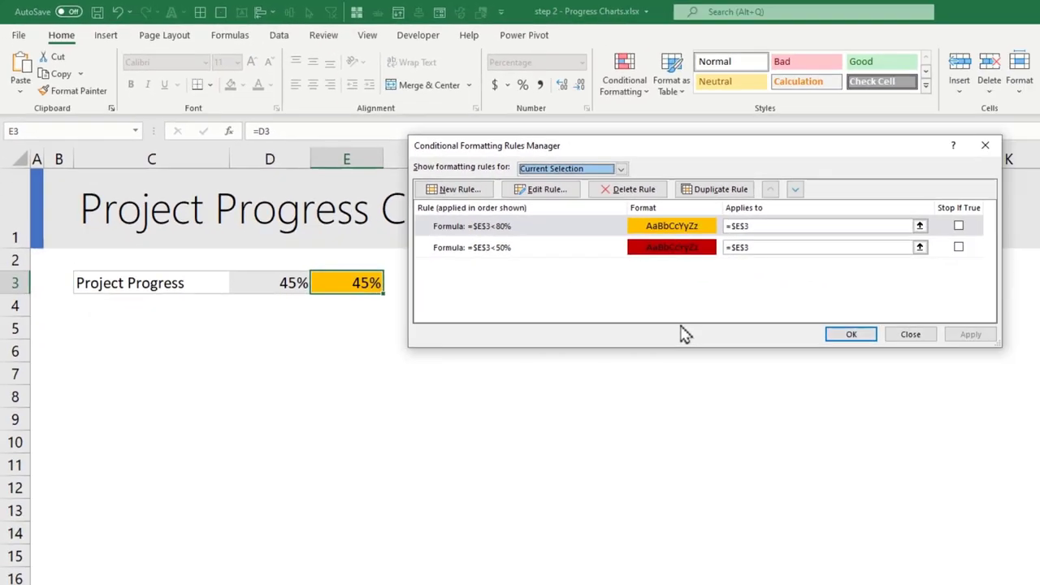
left_click(505, 248)
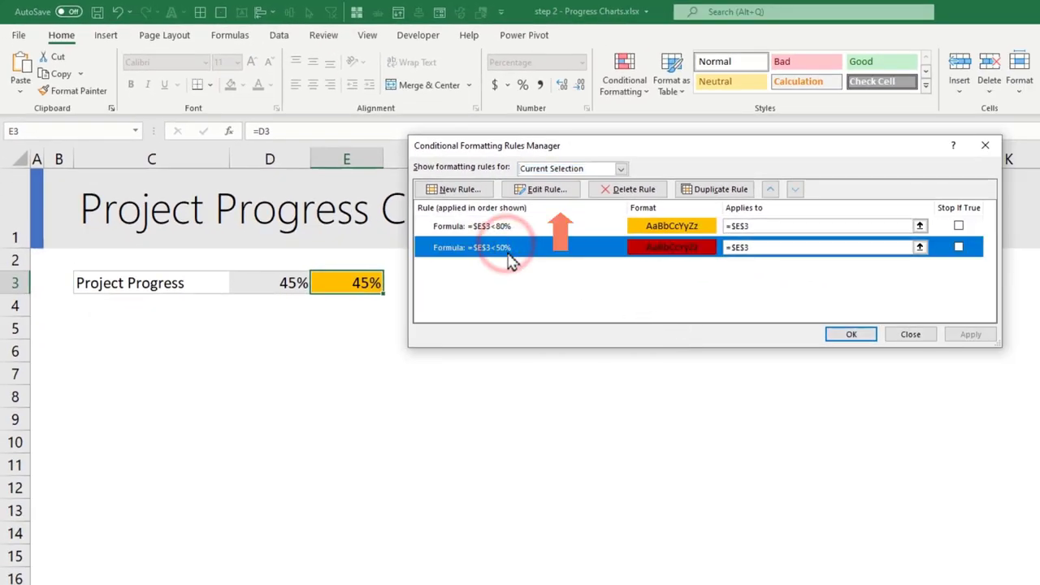
left_click(769, 189)
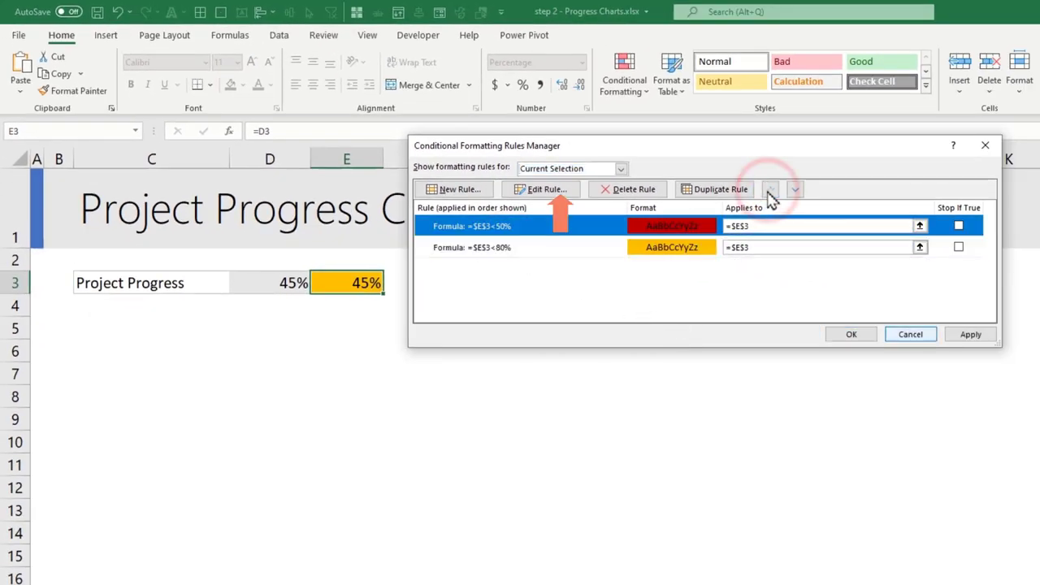
key("Return")
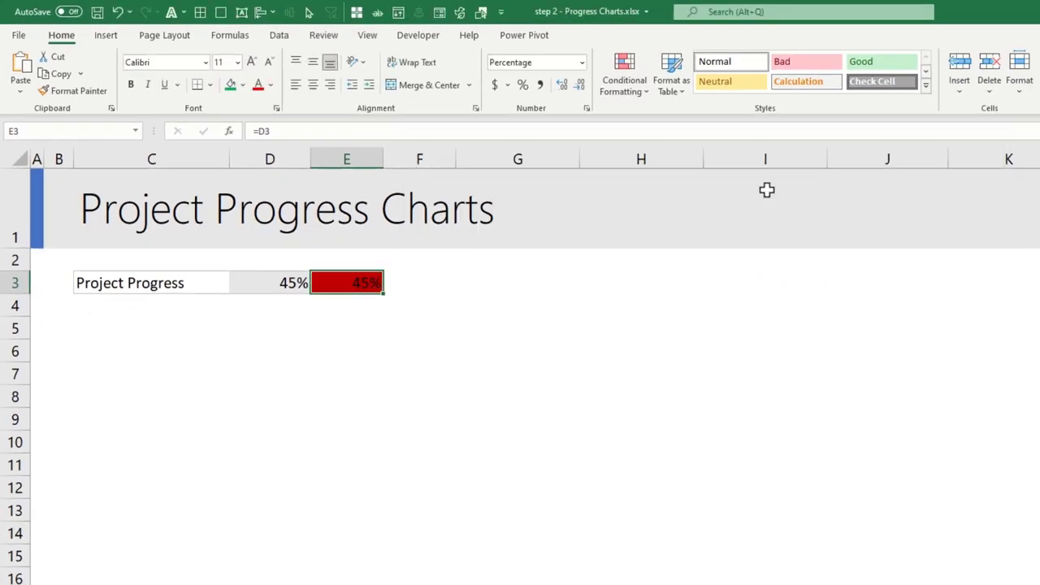
Step: Test the rule colours by setting the project progress in D3 to 65% and then to 95%
left_click(265, 283)
type("65")
key("Return")
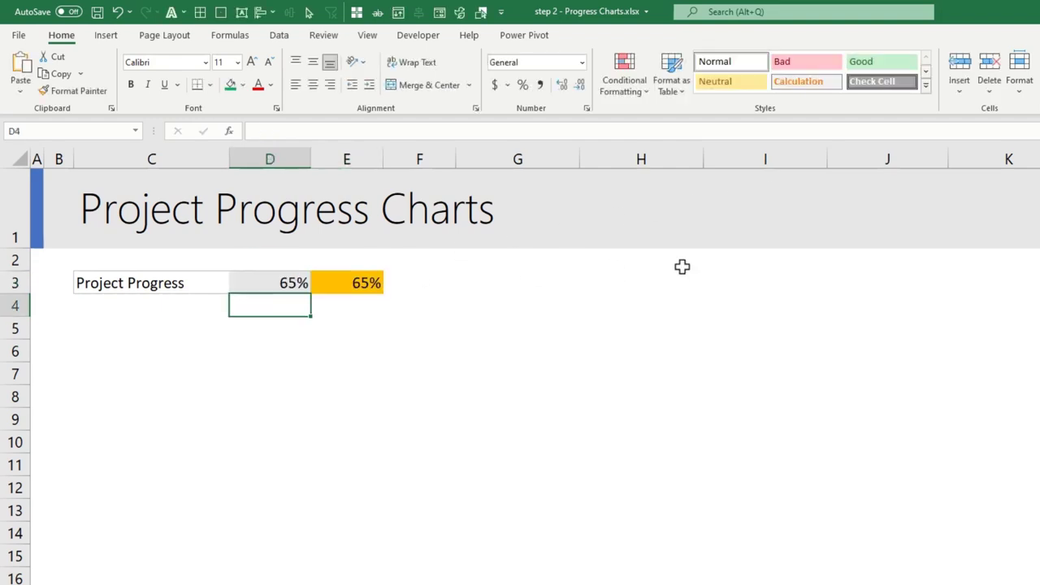
key("Up")
type("95")
key("Return")
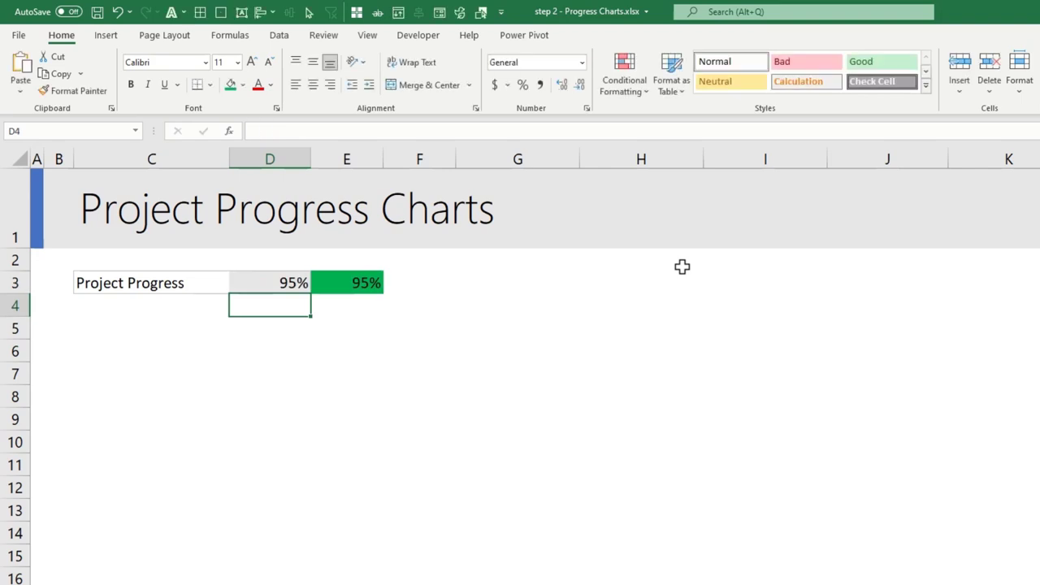
Step: Apply the custom number format ;;; to cell E3 to hide its value
left_click(364, 285)
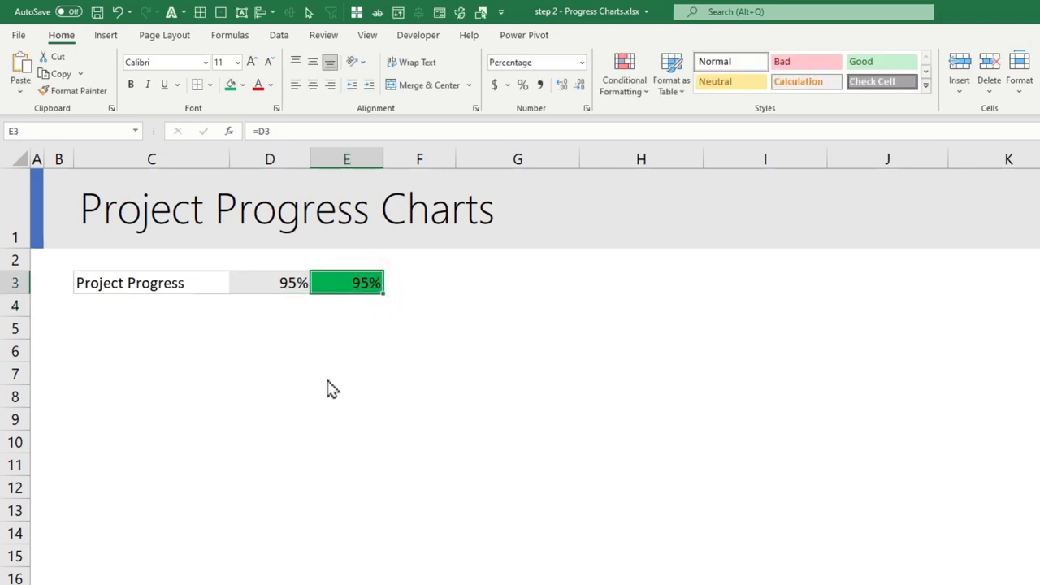
key("ctrl+1")
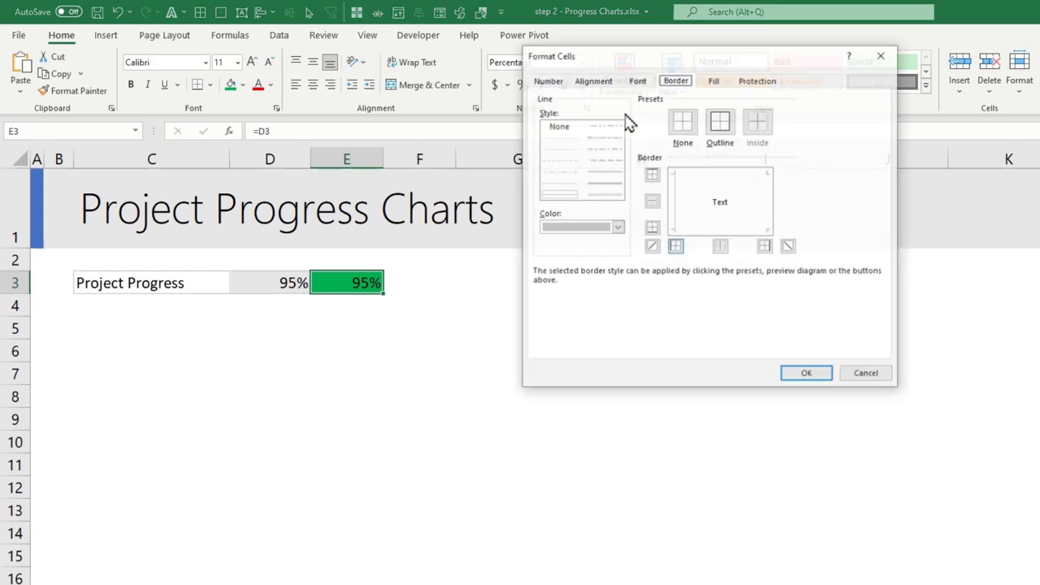
left_click(543, 80)
left_click(557, 214)
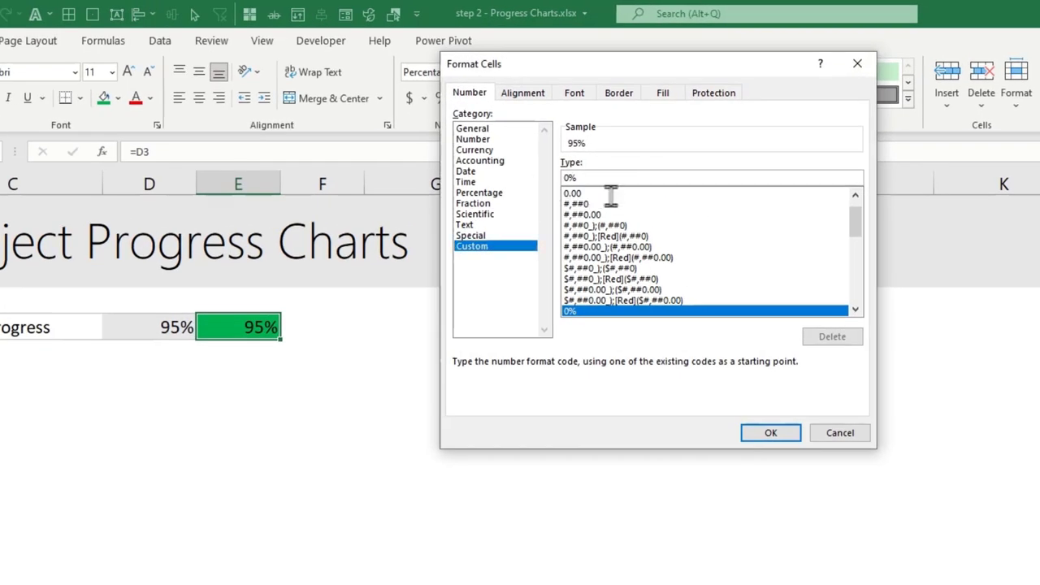
type(";;;")
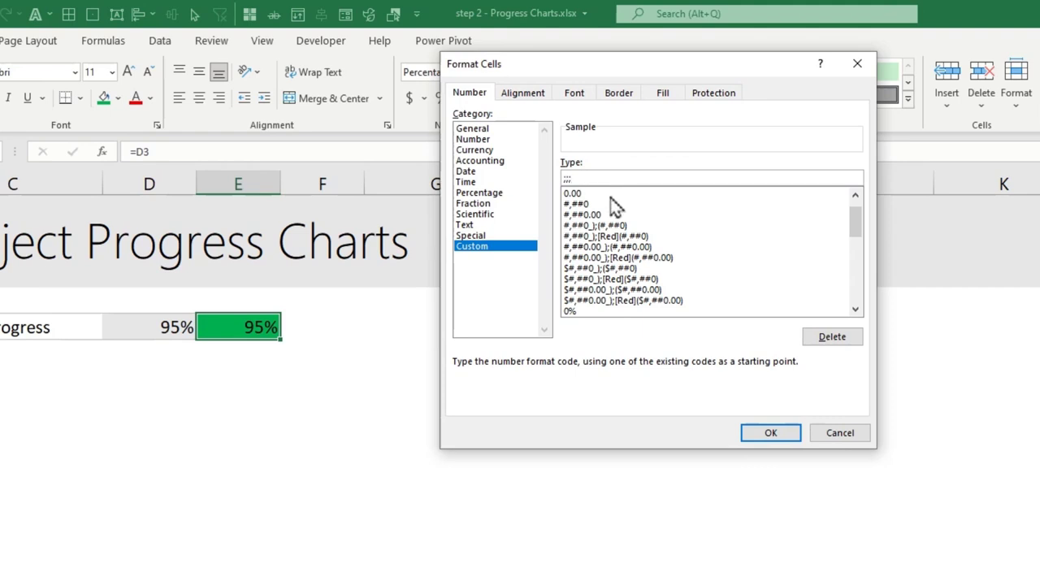
key("Return")
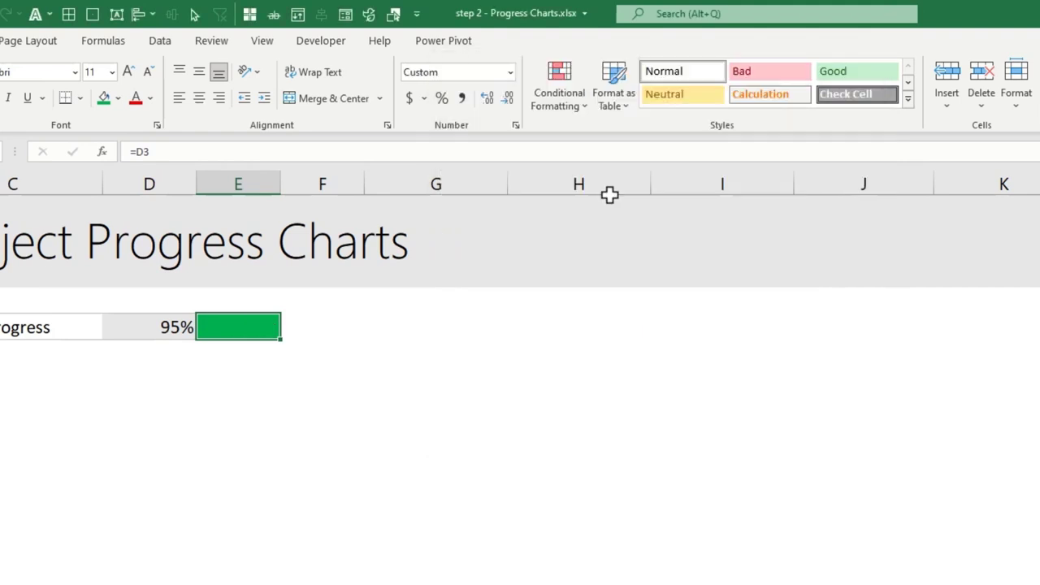
left_click(257, 376)
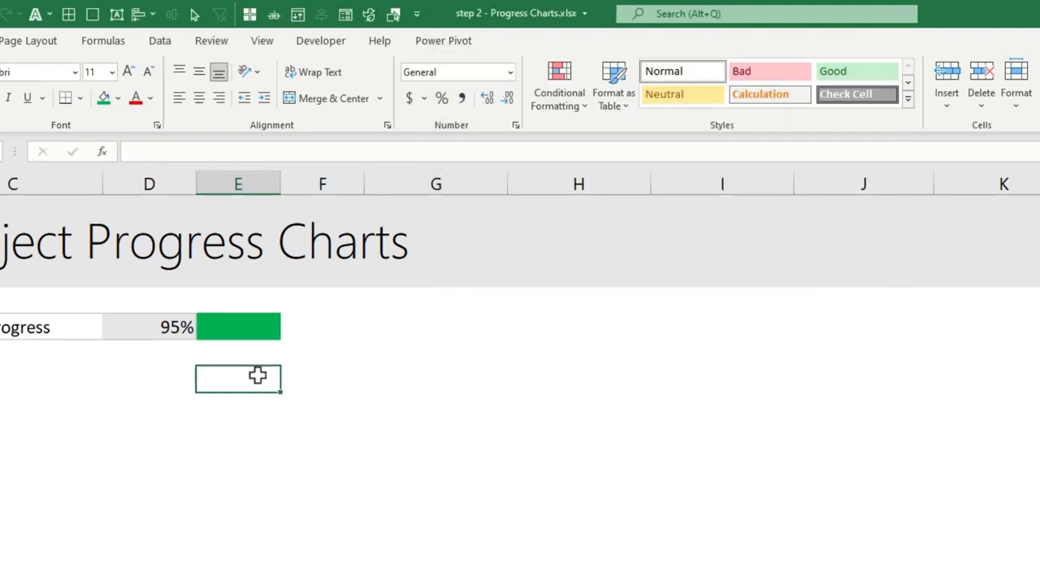
Step: Copy cell E3 and paste it as a linked picture on the empty sheet area around column H
left_click(239, 328)
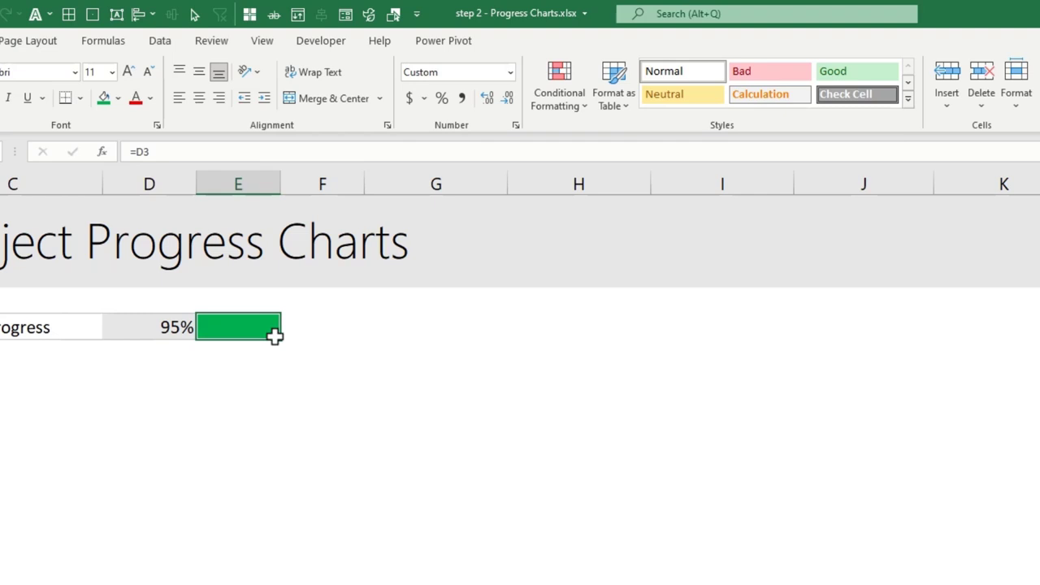
key("ctrl+c")
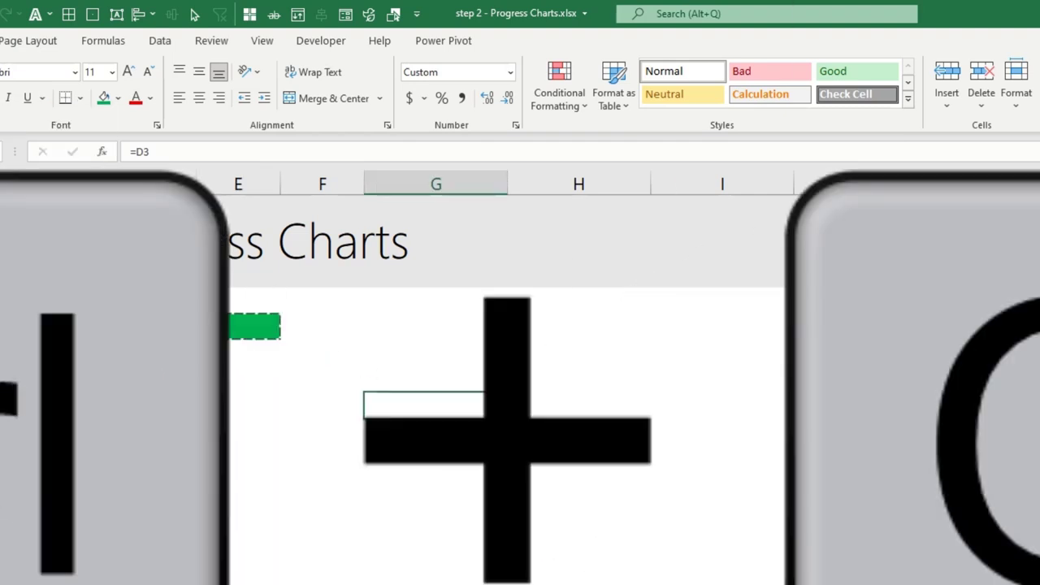
right_click(501, 398)
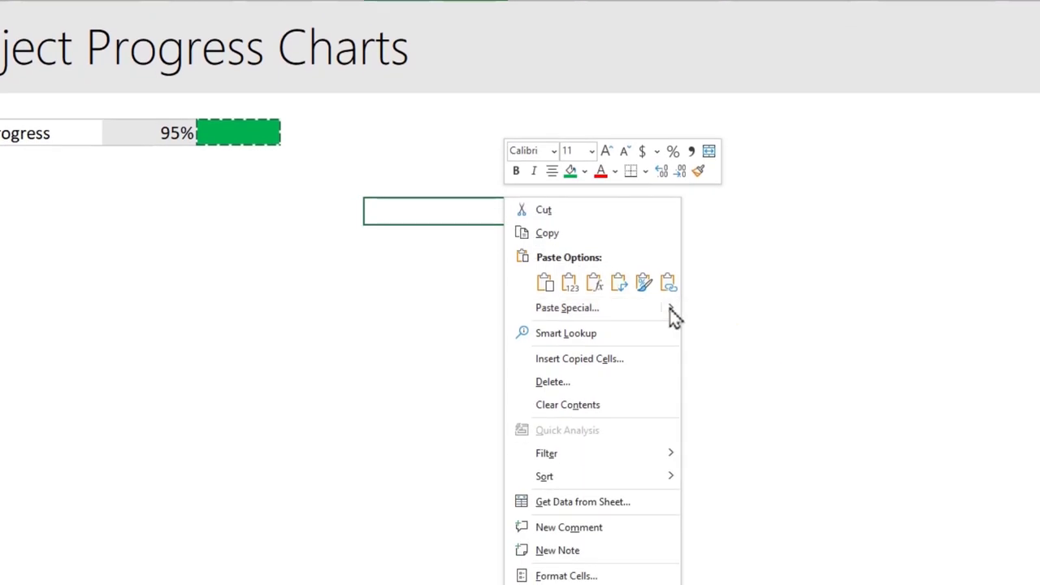
mouse_move(673, 317)
left_click(769, 460)
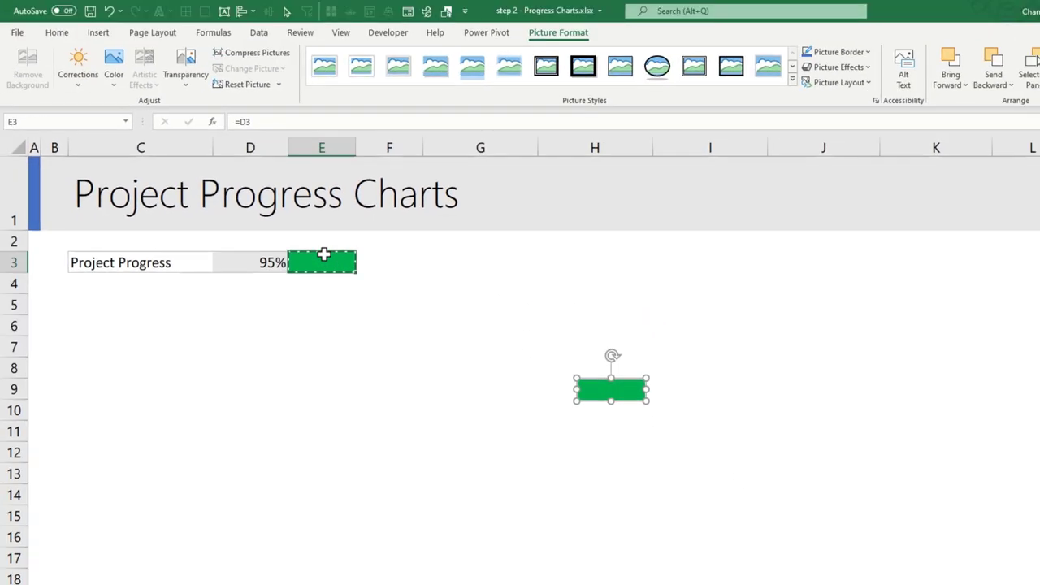
Step: Test the linked picture by setting the project progress in D3 to 50% and then to 20%
left_click(239, 128)
key("Left")
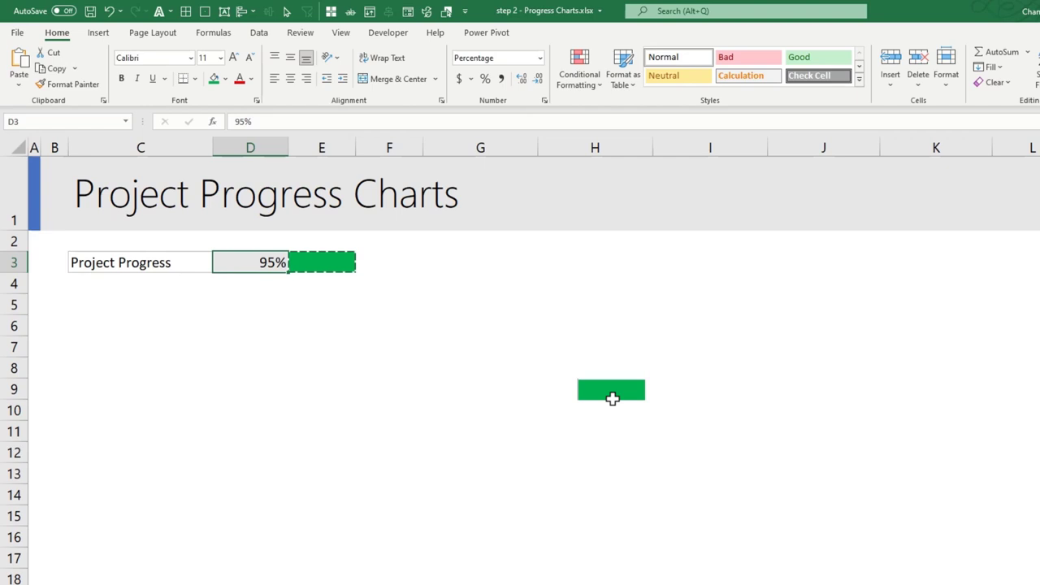
type("50")
key("Return")
key("Up")
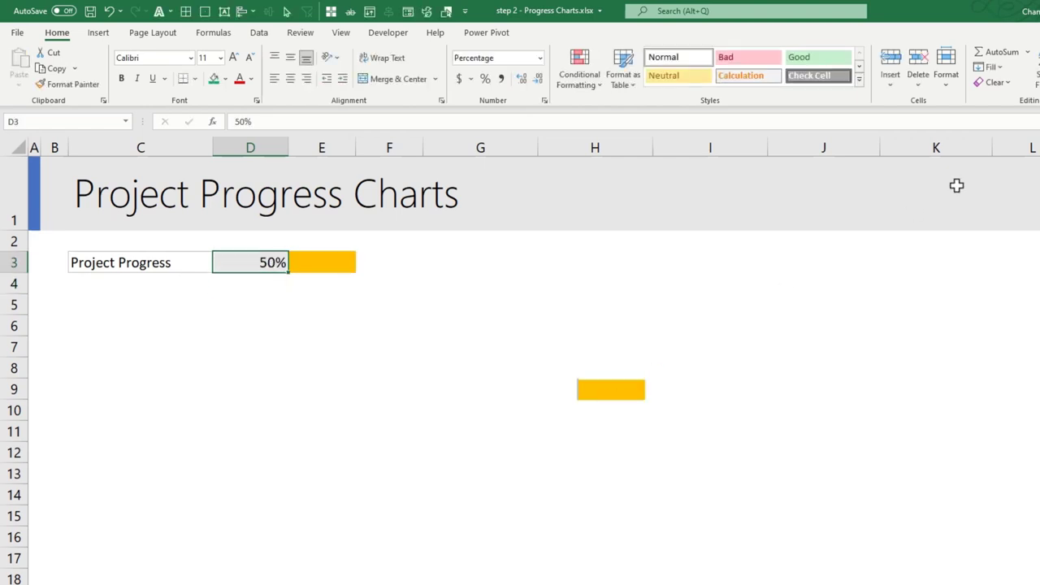
type("20")
key("Return")
Step: Enlarge the linked picture to about 2.5" wide by 0.81" high and move it up to start near row 4
left_click(611, 390)
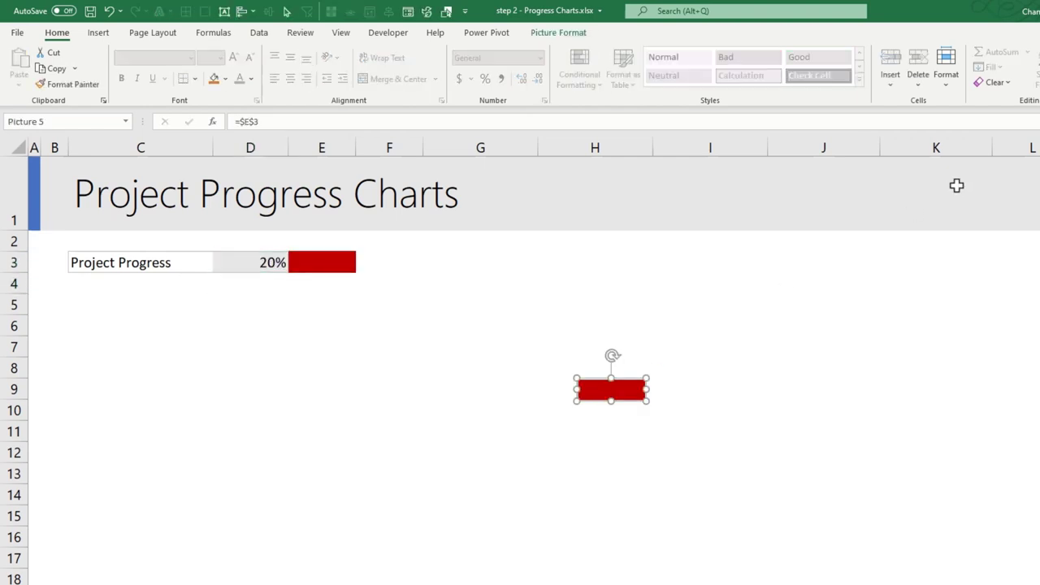
left_click_drag(646, 400, 710, 457)
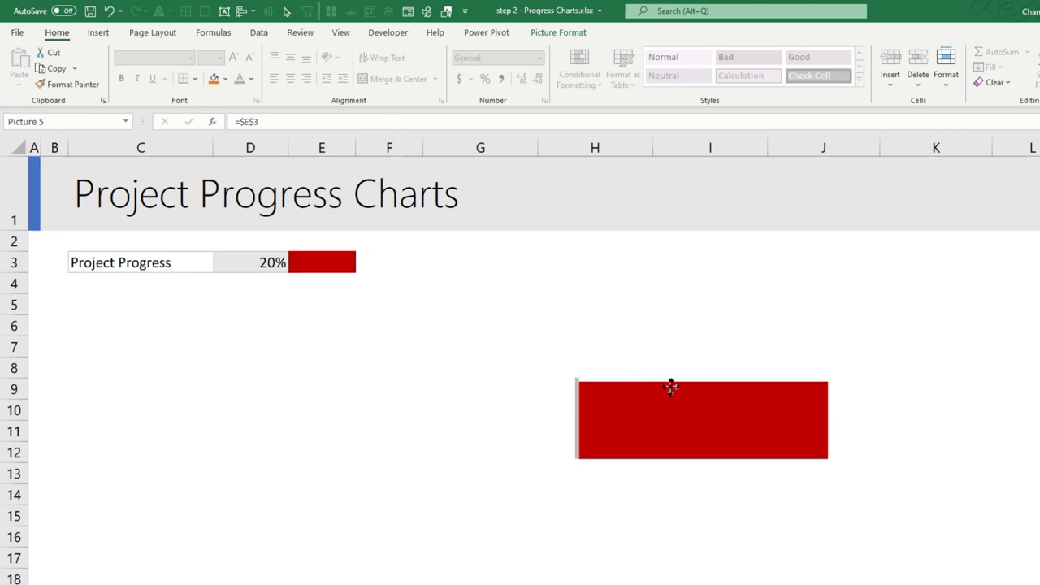
left_click_drag(672, 386, 634, 330)
Step: Crop the linked picture to a square 1:1 aspect ratio
left_click(561, 33)
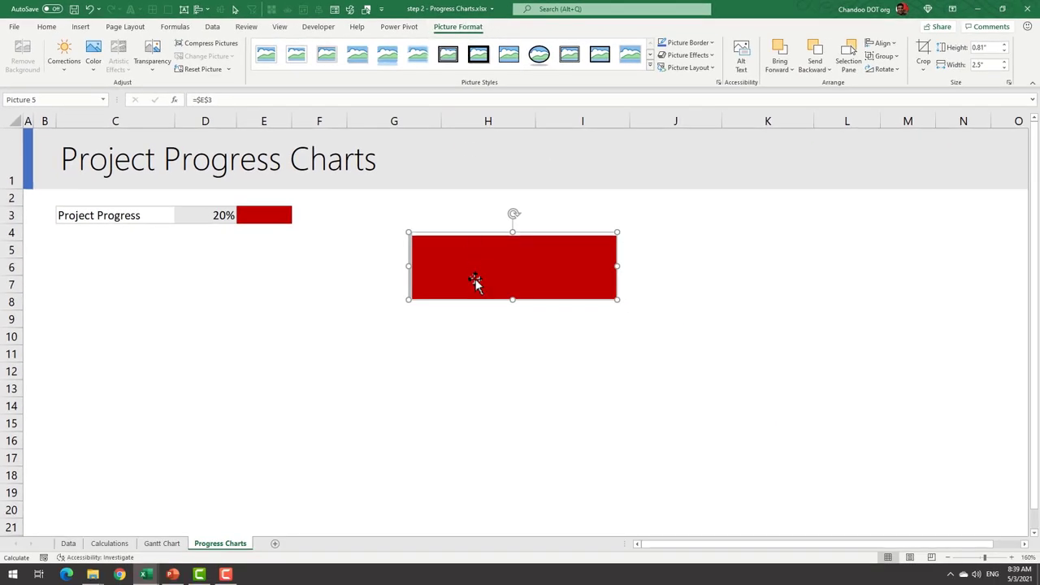
left_click(926, 70)
mouse_move(943, 116)
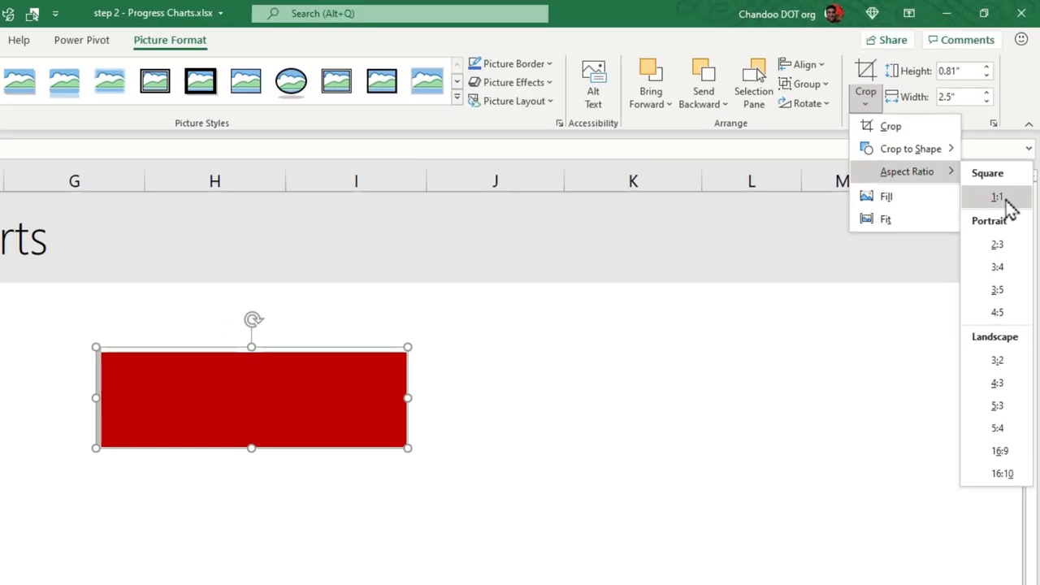
left_click(1005, 198)
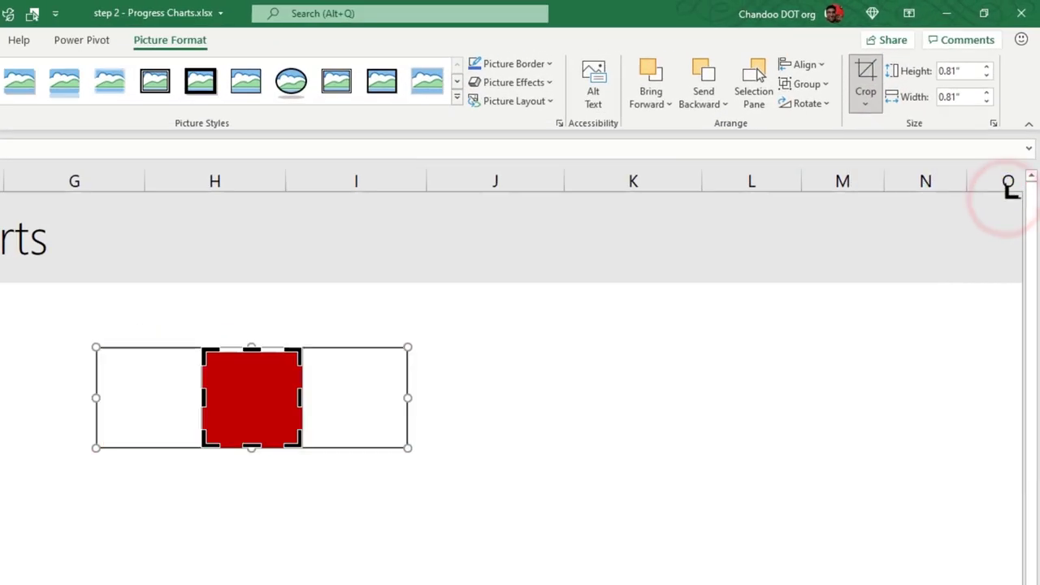
left_click(239, 515)
Step: Crop the square linked picture to an oval shape so that it forms a circle
left_click(863, 103)
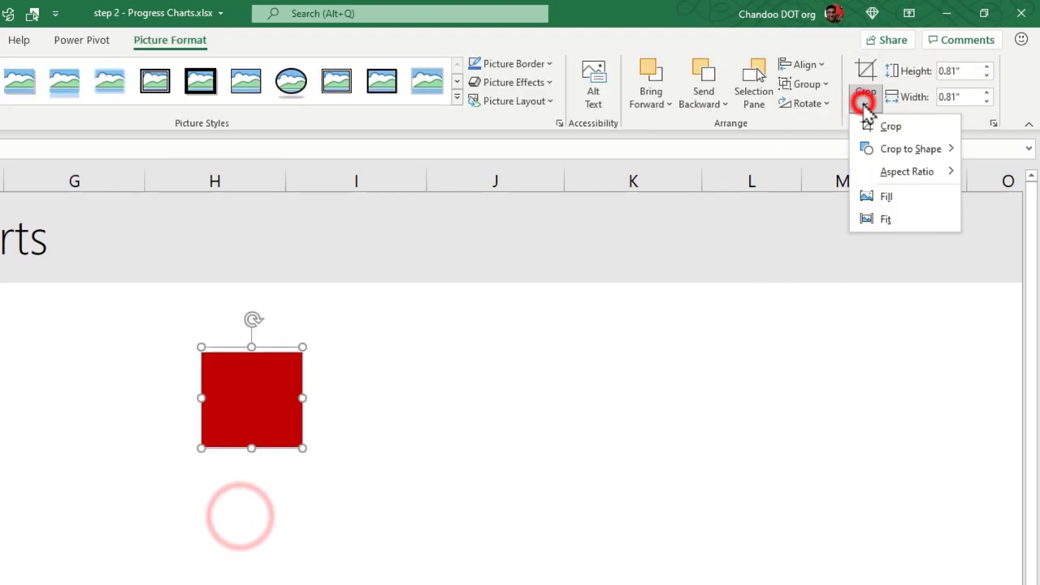
mouse_move(872, 142)
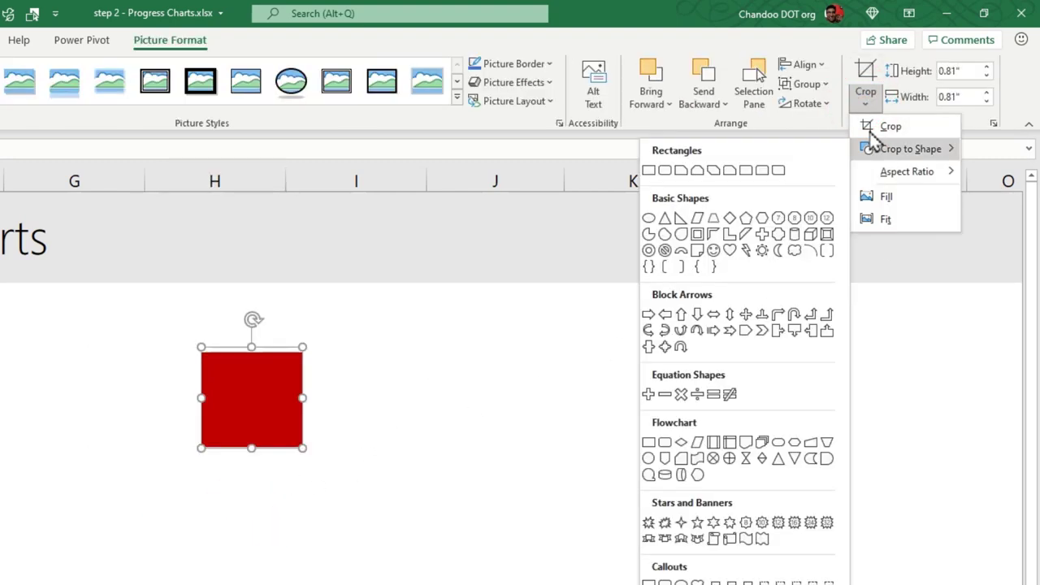
left_click(650, 220)
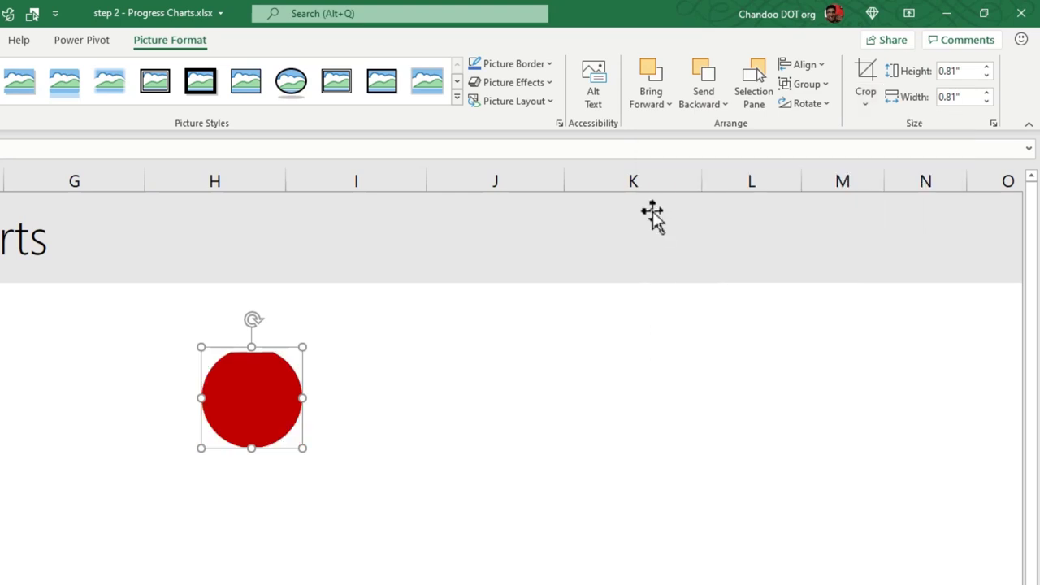
left_click(413, 445)
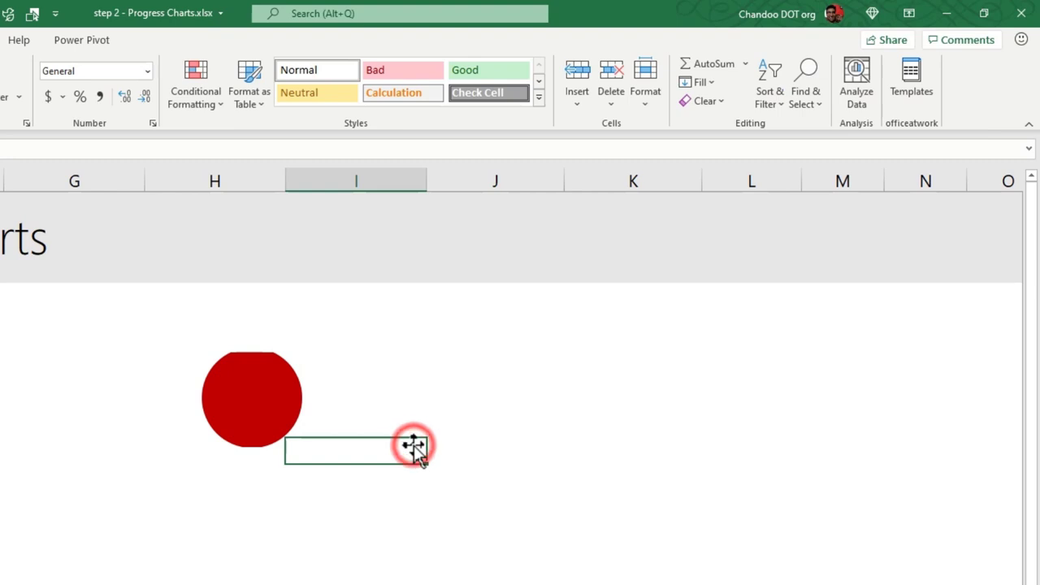
Step: Enlarge and reposition the image inside the circle's crop area so the colour fills the whole circle
left_click(340, 425)
left_click(866, 74)
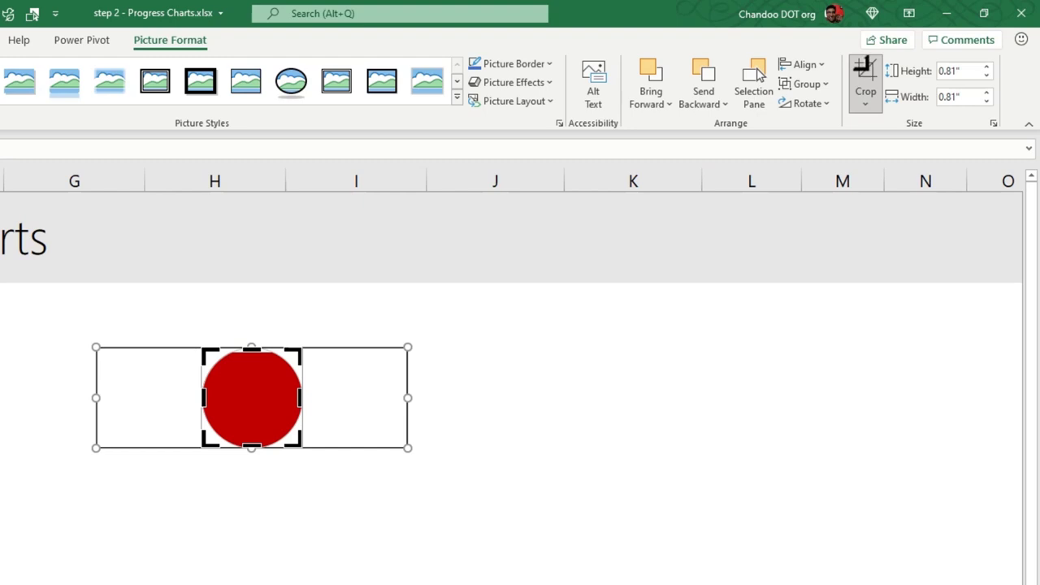
left_click_drag(407, 447, 467, 467)
left_click_drag(339, 421, 327, 414)
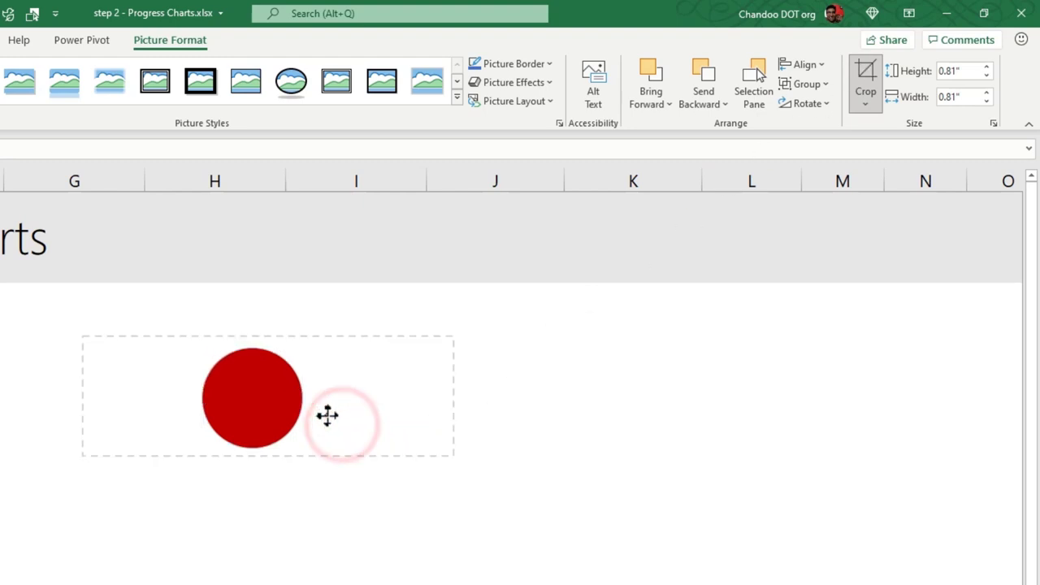
left_click(289, 512)
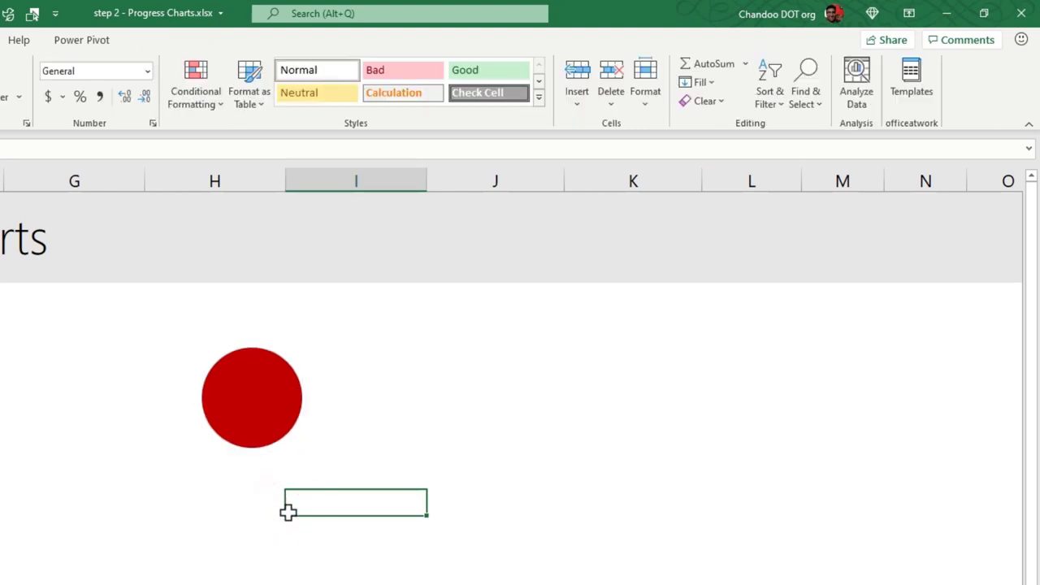
key("Up")
key("Up")
key("Up")
key("Up")
key("Right")
left_click(257, 387)
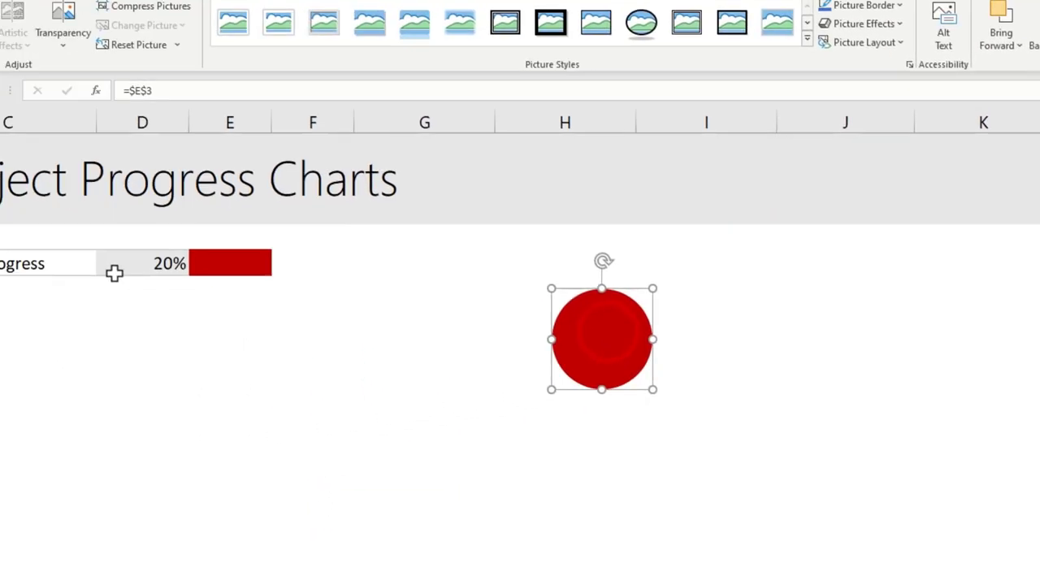
Step: Test the circle's colour by setting the project progress in D3 to 90%
left_click(279, 242)
type("90")
key("Return")
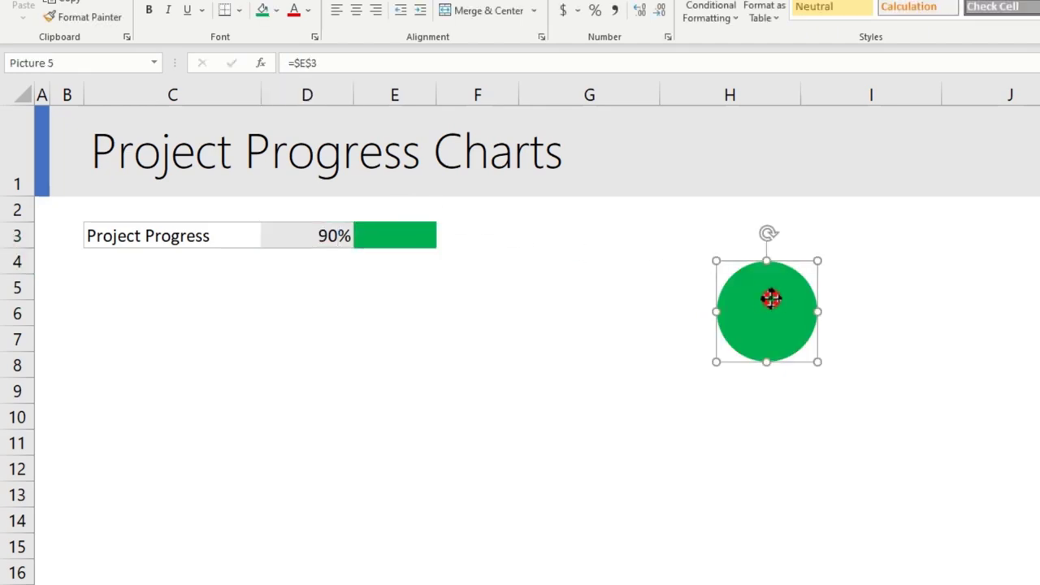
Step: Draw a rounded rectangle about 1.04" wide by 0.98" high over the circle and fill it dark grey
left_click(683, 238)
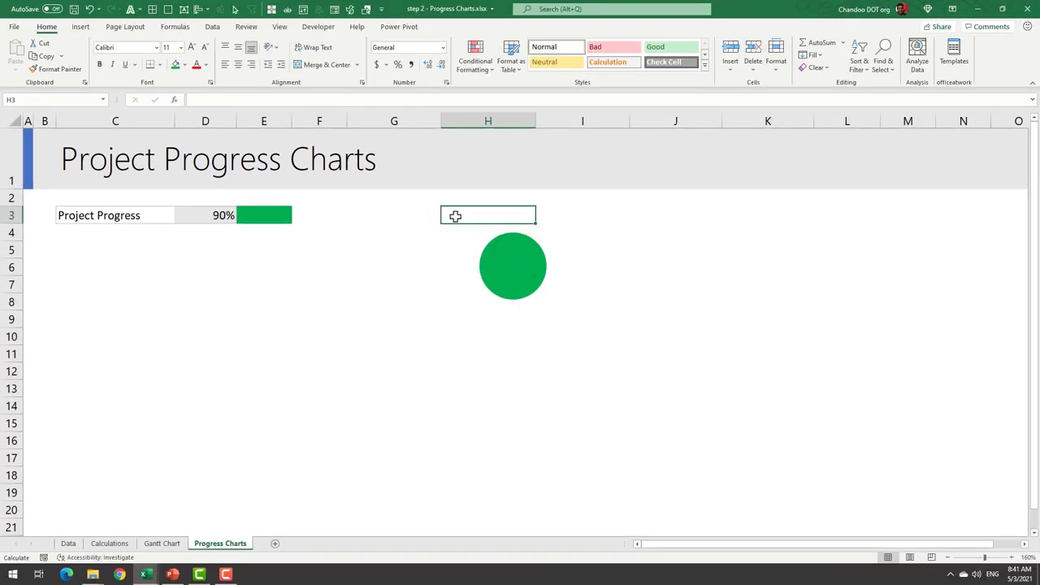
left_click(80, 26)
left_click(151, 58)
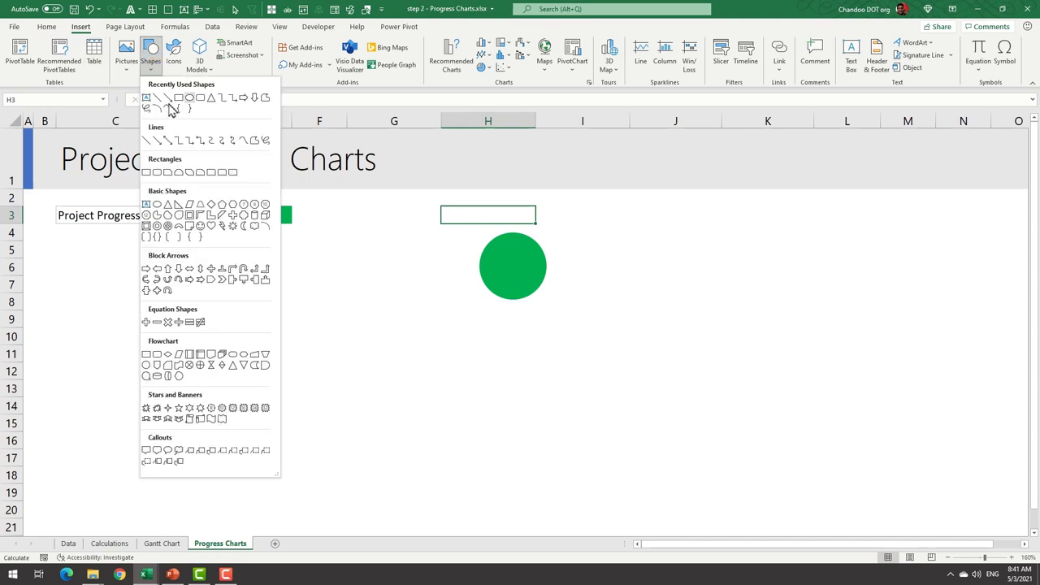
left_click(200, 97)
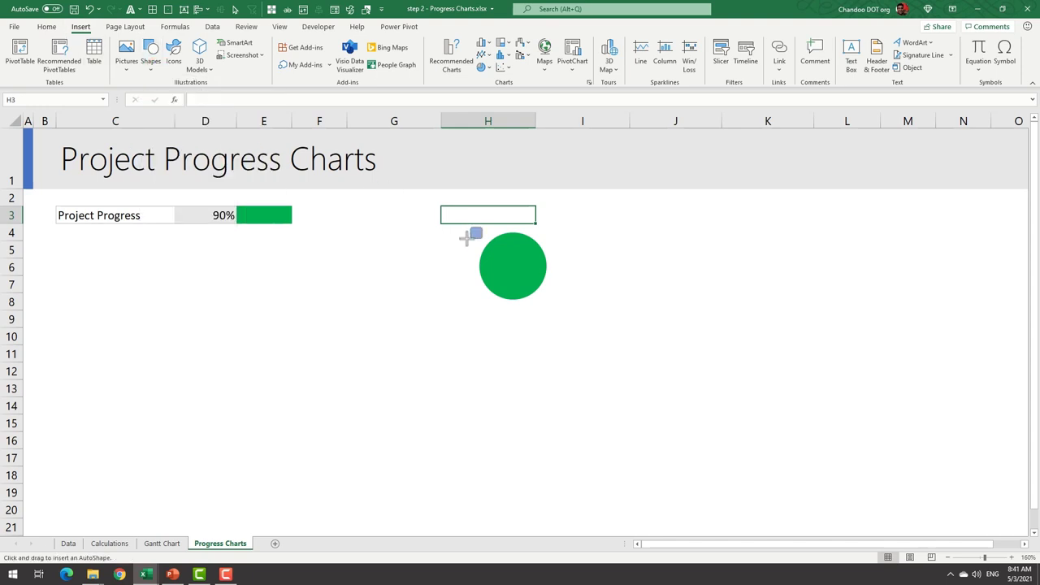
left_click_drag(470, 229, 557, 307)
left_click(397, 42)
left_click(386, 95)
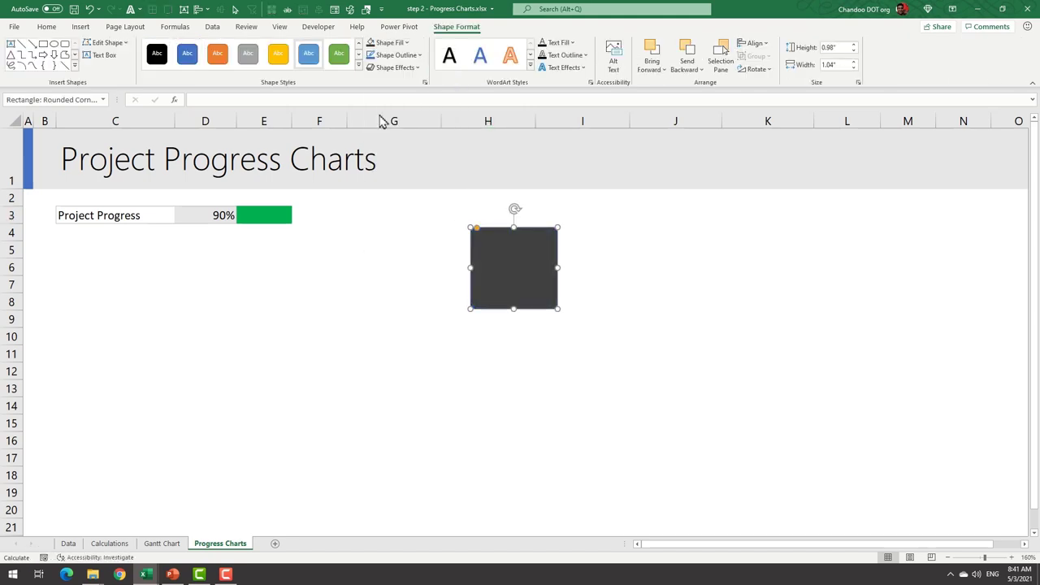
Step: Remove the rounded rectangle's outline and send the shape behind the green circle
left_click(396, 54)
left_click(687, 67)
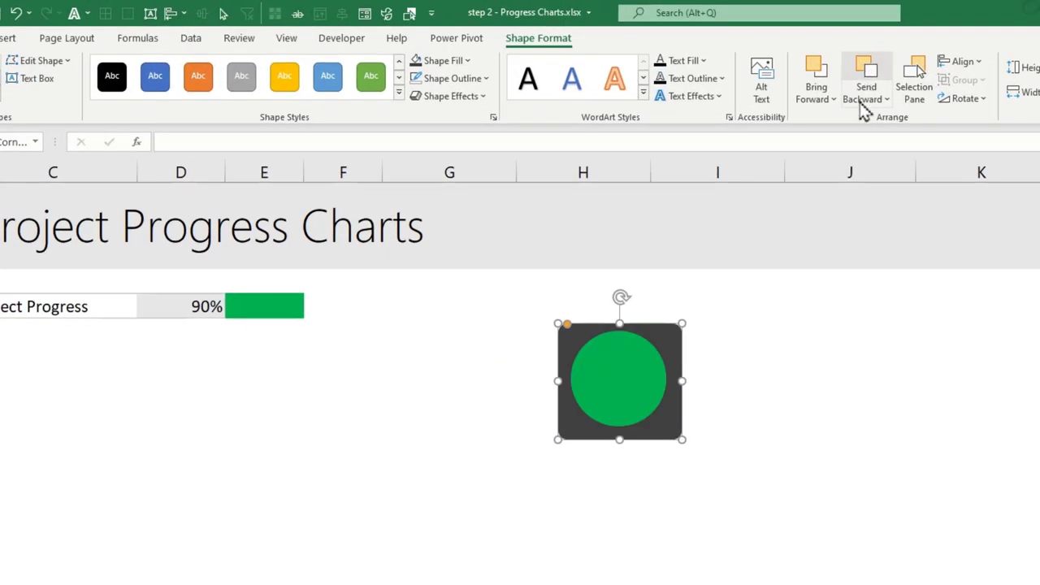
left_click(834, 512)
left_click(667, 505)
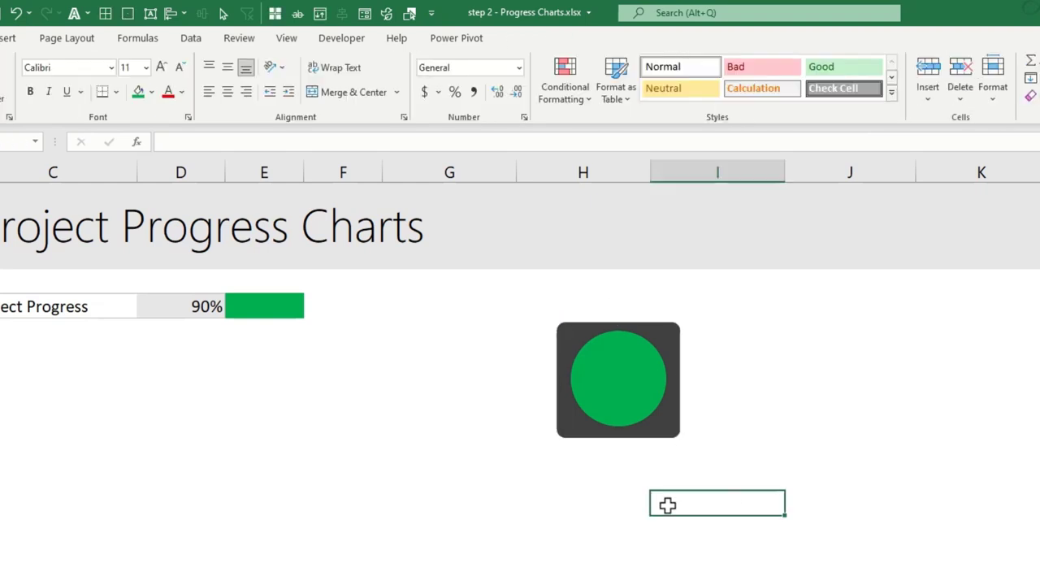
Step: Apply the smallest gold glow variation to the circle picture
left_click(648, 396)
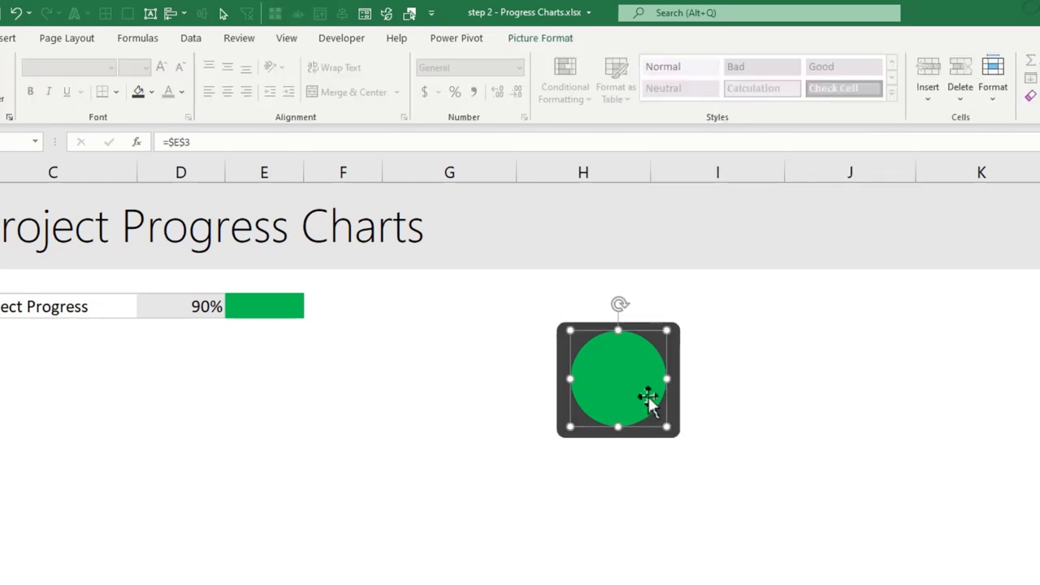
left_click(540, 38)
left_click(887, 82)
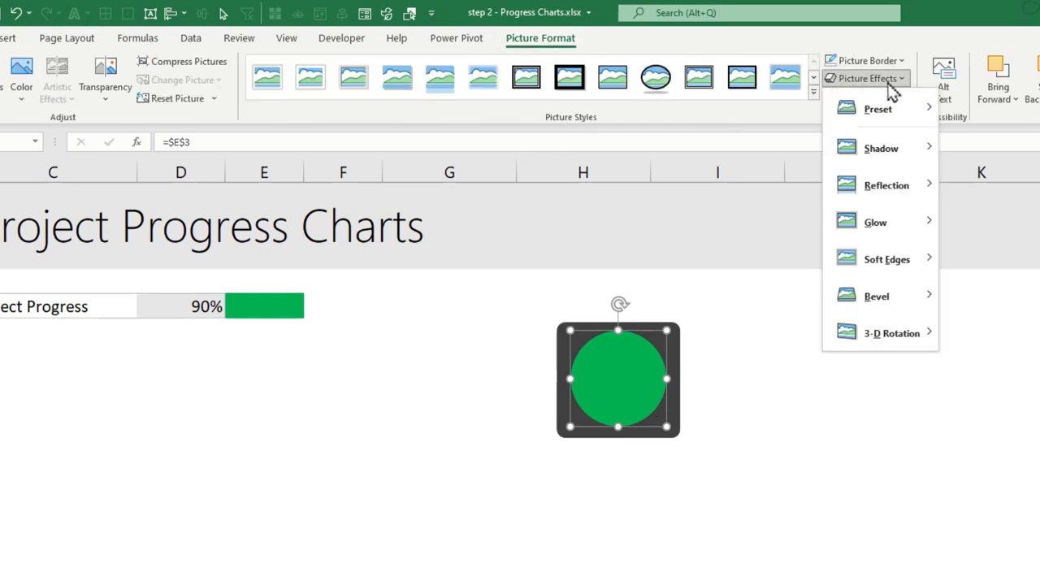
mouse_move(912, 236)
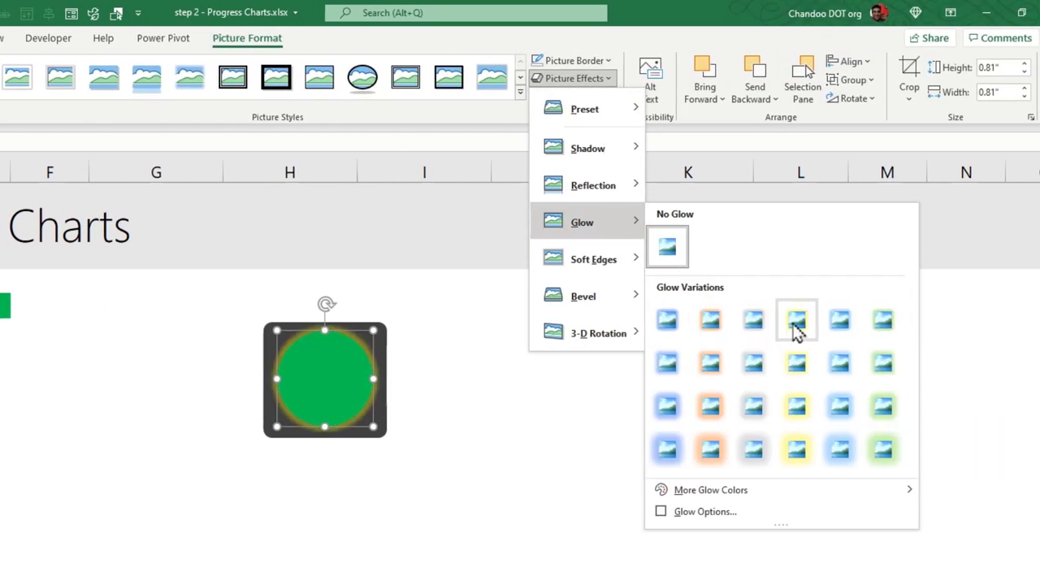
left_click(796, 323)
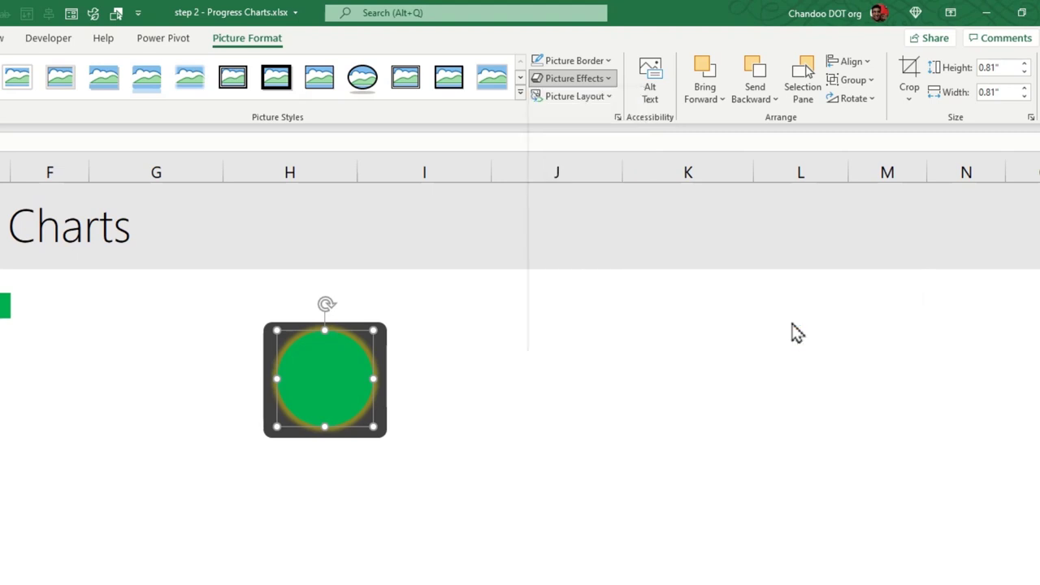
Step: Group the circle picture with the rounded rectangle and move the group sideways towards column I
left_click(386, 335, "ctrl")
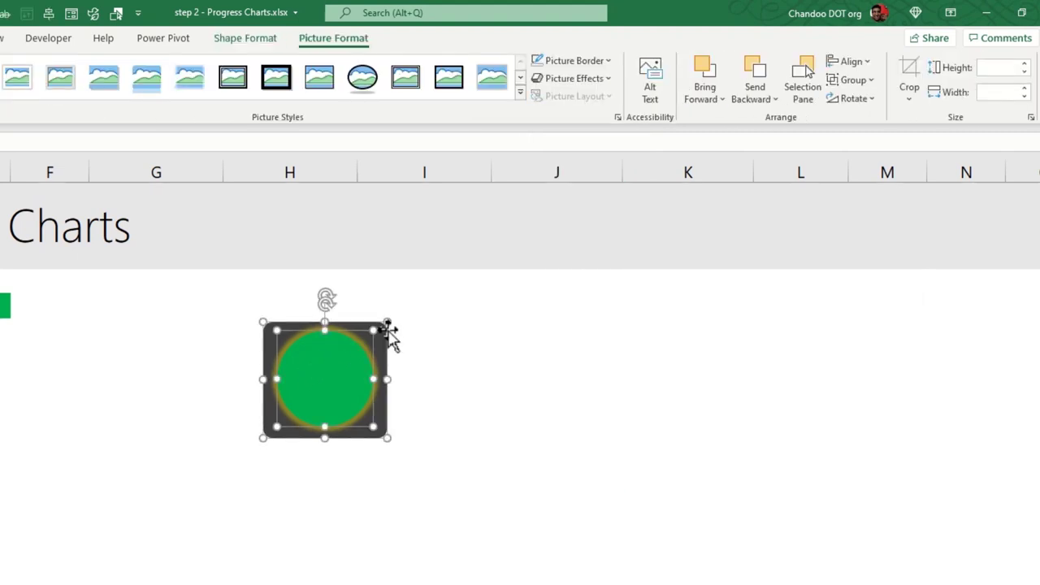
right_click(357, 366)
mouse_move(407, 466)
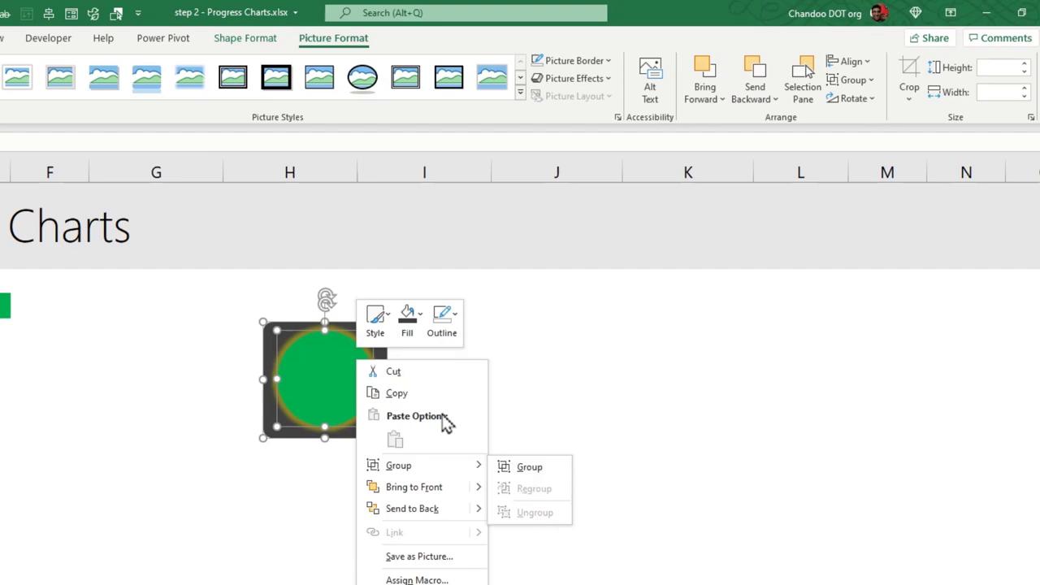
left_click(531, 474)
left_click_drag(396, 402, 398, 403)
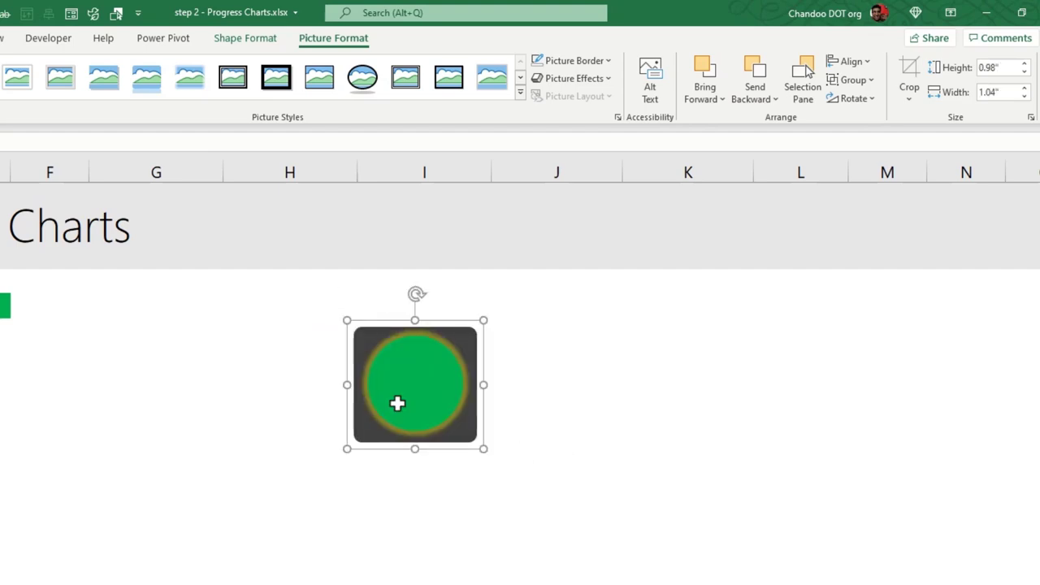
left_click(393, 519)
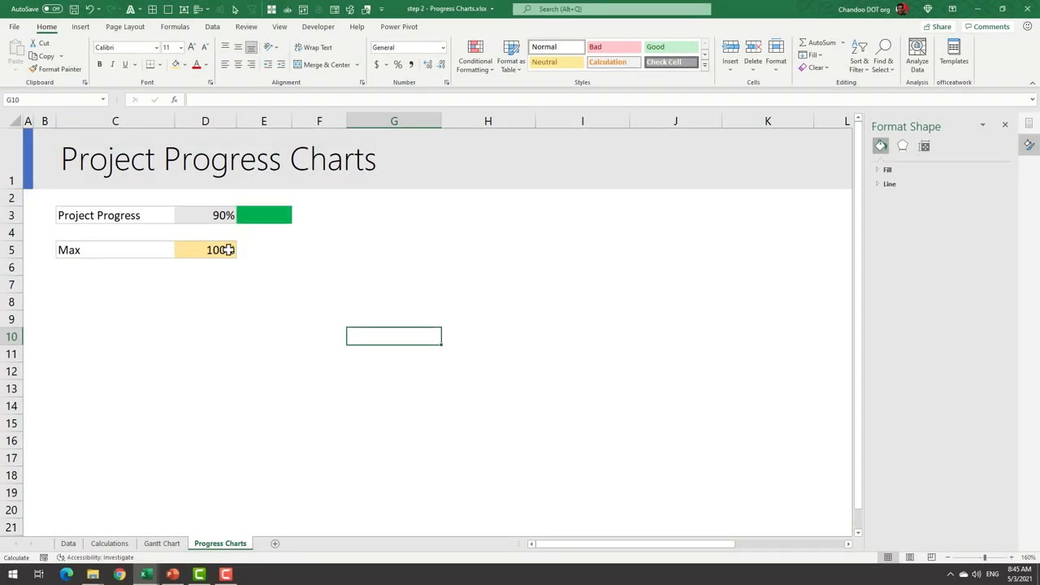
Step: Insert a clustered bar chart from the Project Progress and Max rows, C3:D3 and C5:D5
left_click(228, 249)
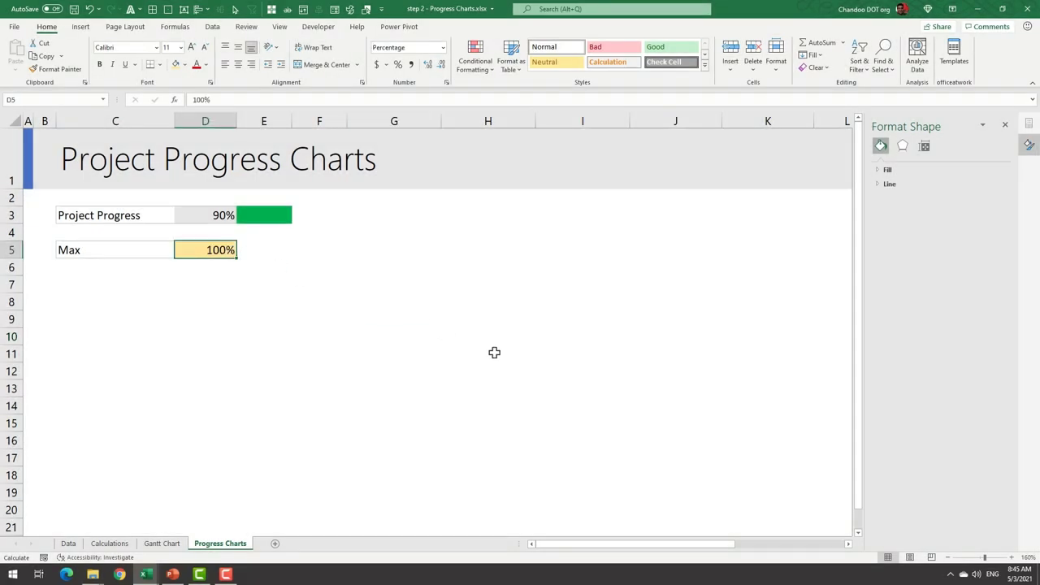
key("F2")
key("Escape")
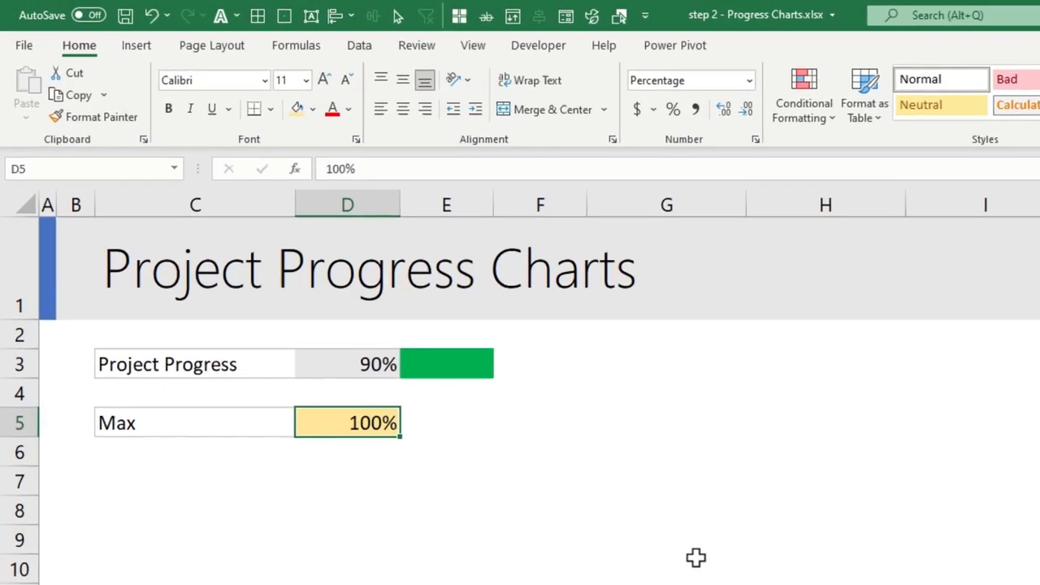
left_click_drag(122, 248, 219, 253)
left_click_drag(171, 368, 362, 365)
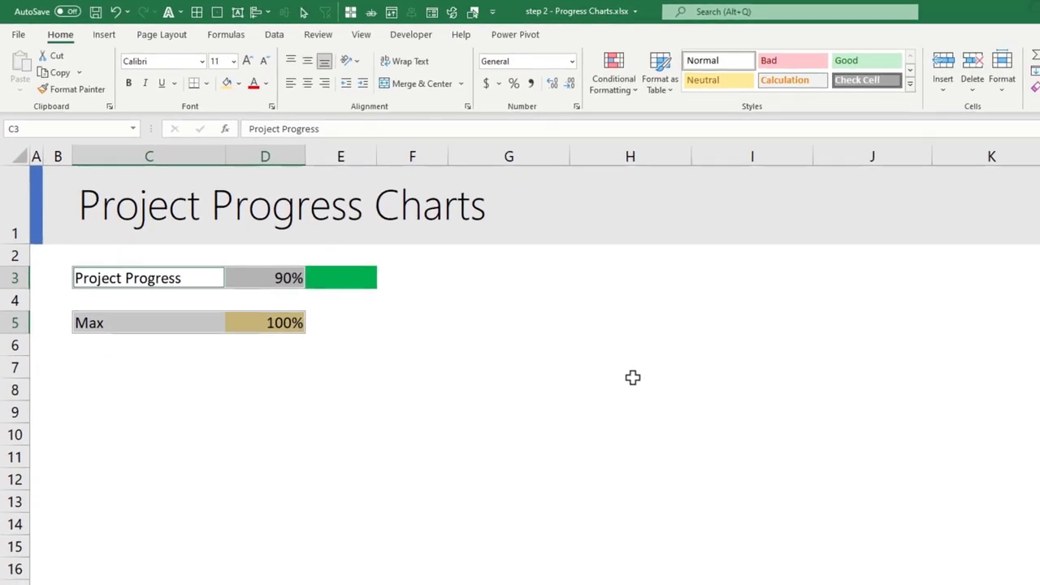
left_click(118, 35)
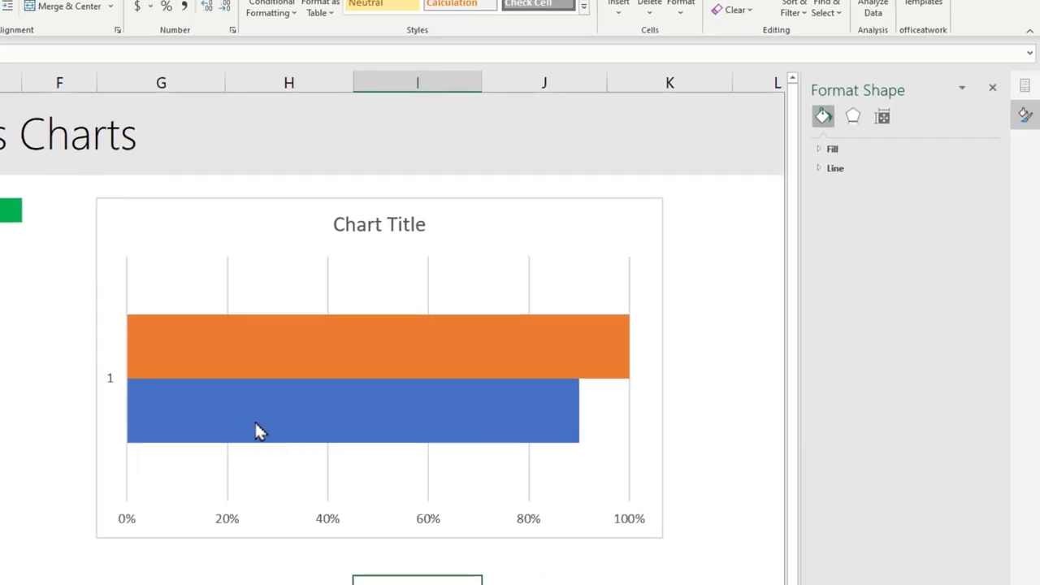
Step: Set the series overlap of the bar chart to 100%
left_click(553, 450)
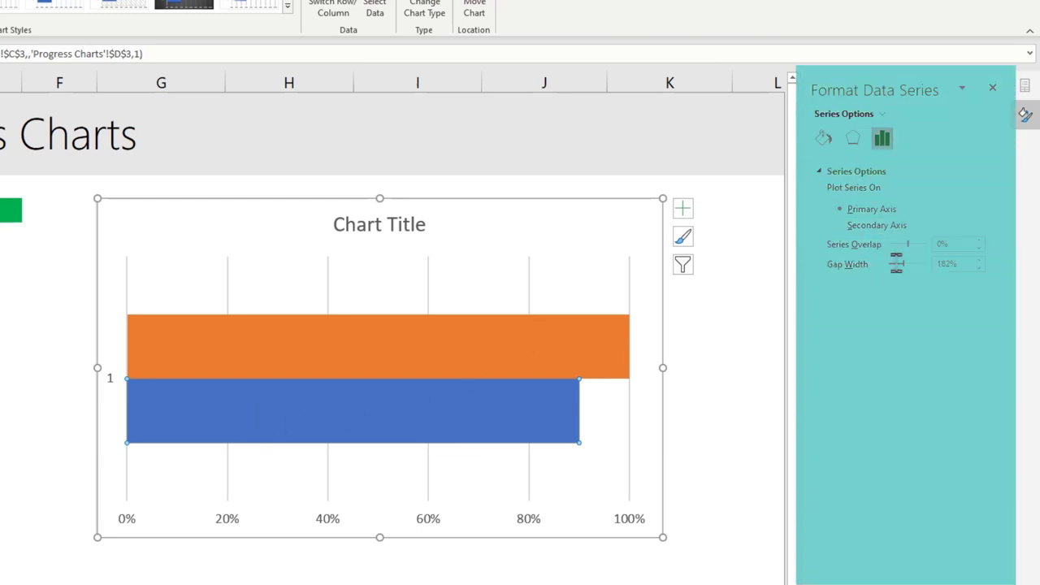
double_click(936, 244)
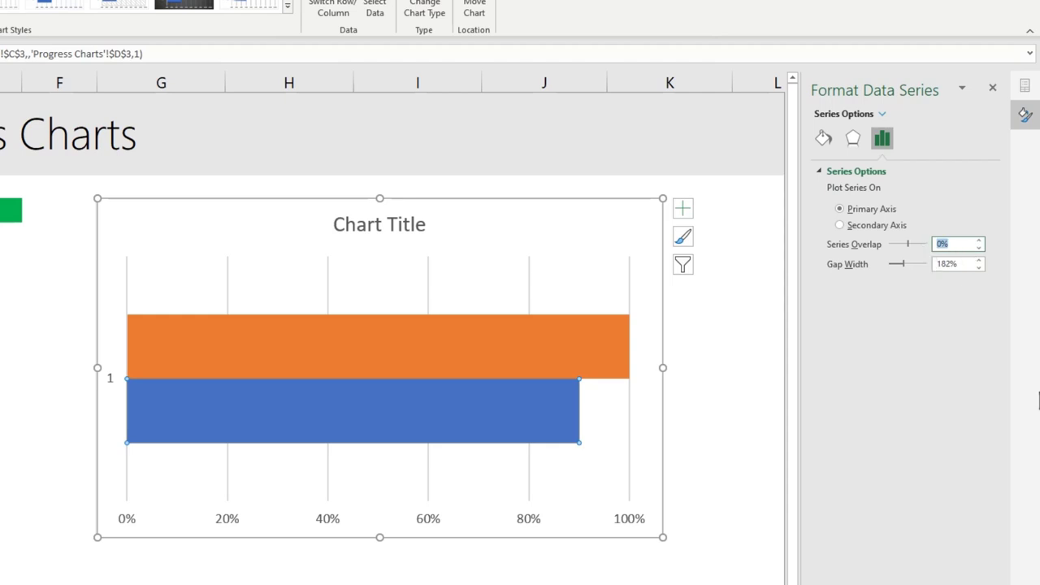
key("Return")
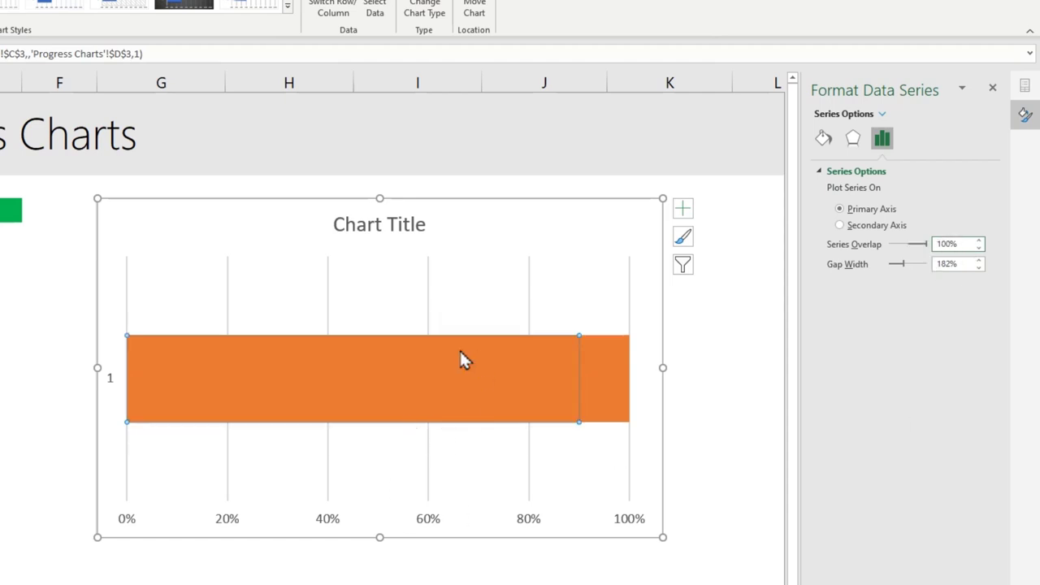
Step: Remove the fill from the orange Max bar in the chart
mouse_move(452, 356)
left_click(615, 387)
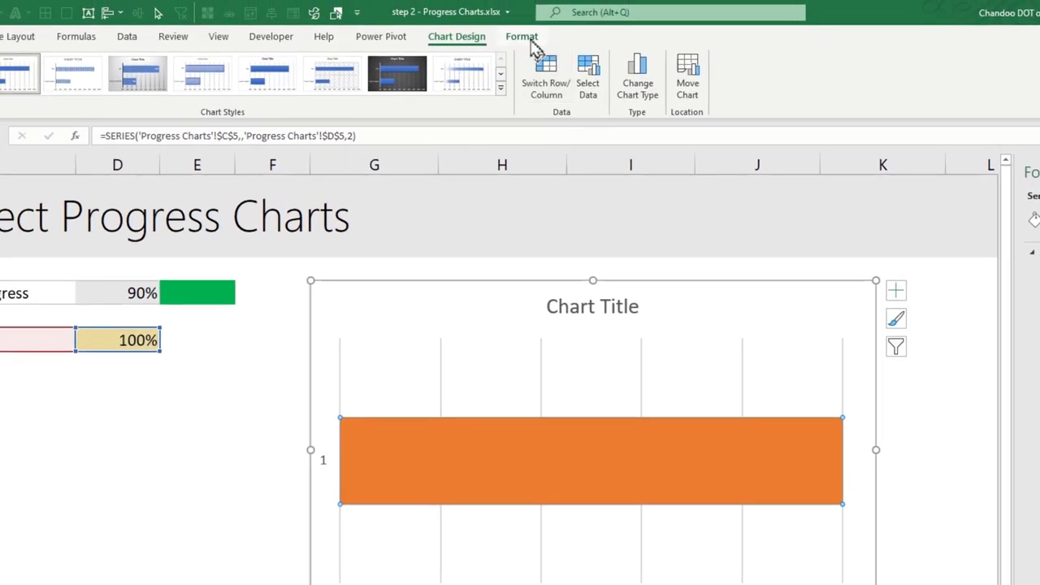
left_click(524, 37)
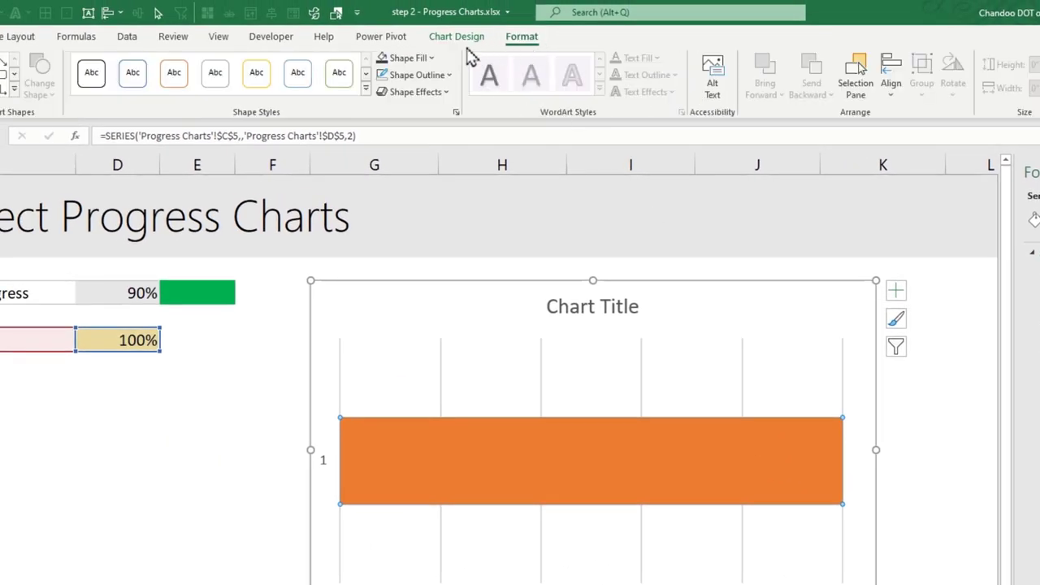
left_click(404, 57)
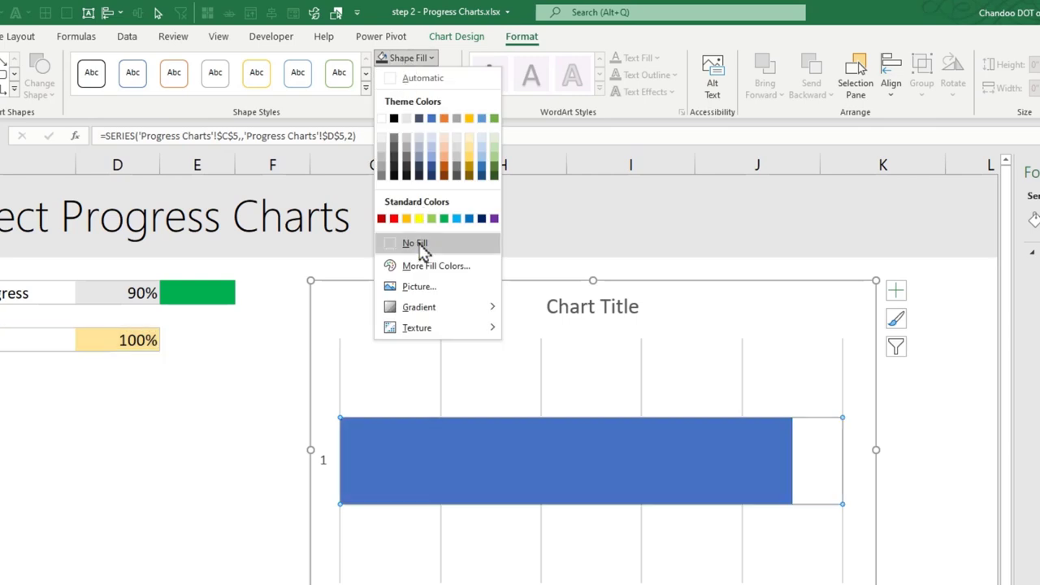
left_click(416, 243)
Step: Give the Max bar a dark green outline with a 1½ pt weight
left_click(417, 74)
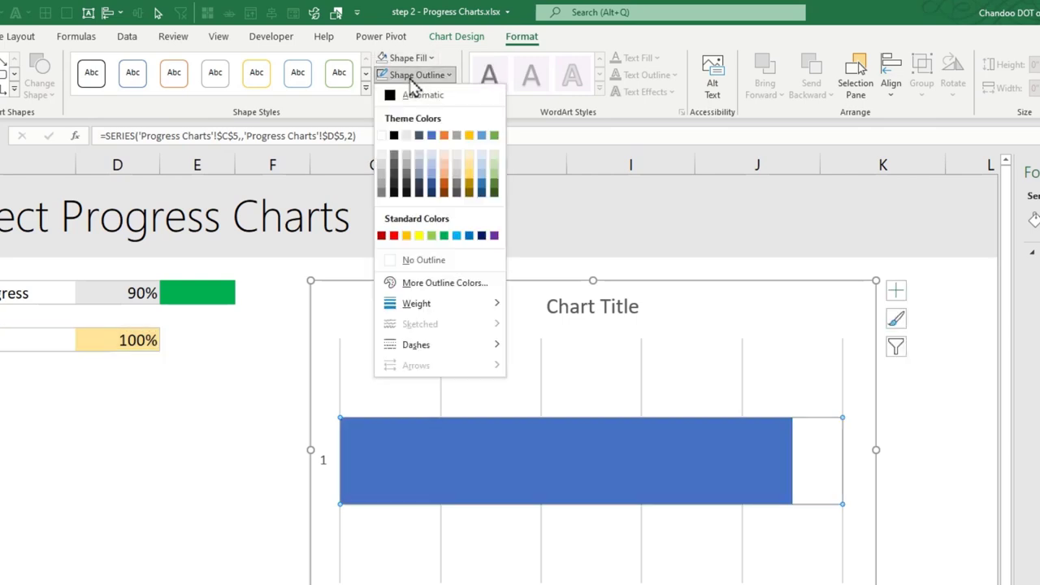
left_click(492, 193)
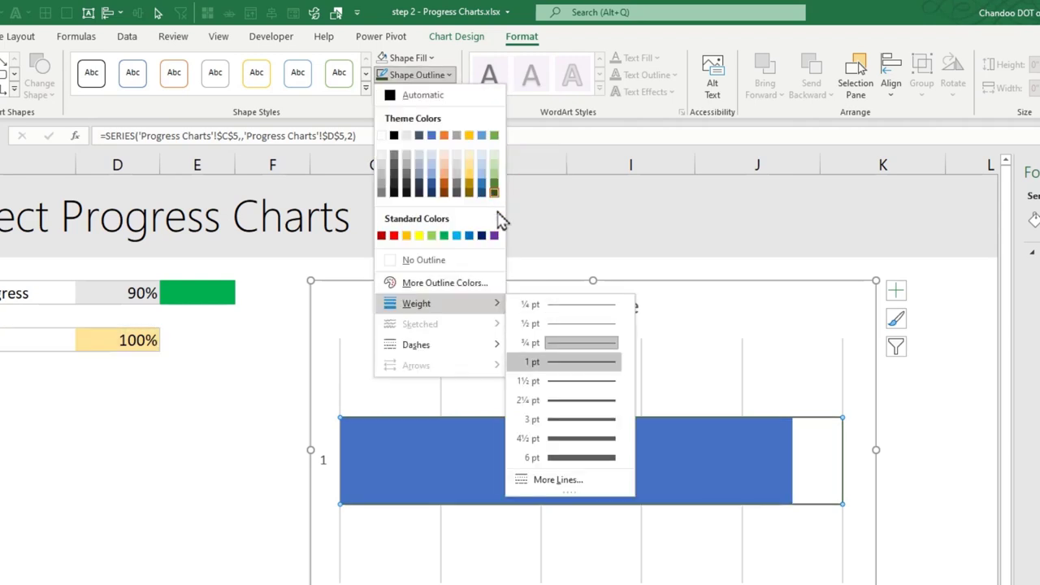
left_click(559, 381)
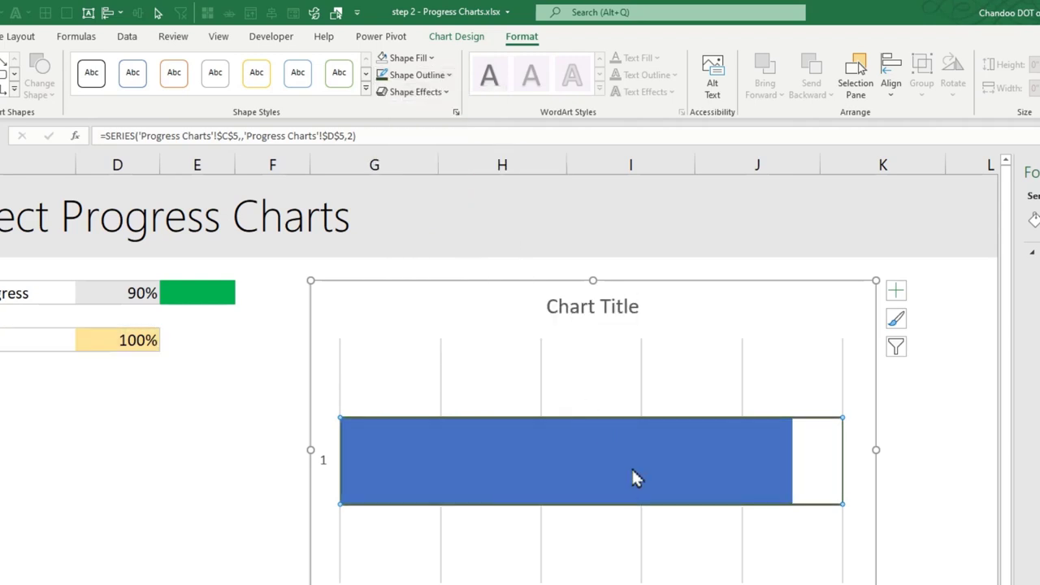
Step: Fill the blue Project Progress bar with light green and deselect the chart
left_click(764, 486)
left_click(402, 58)
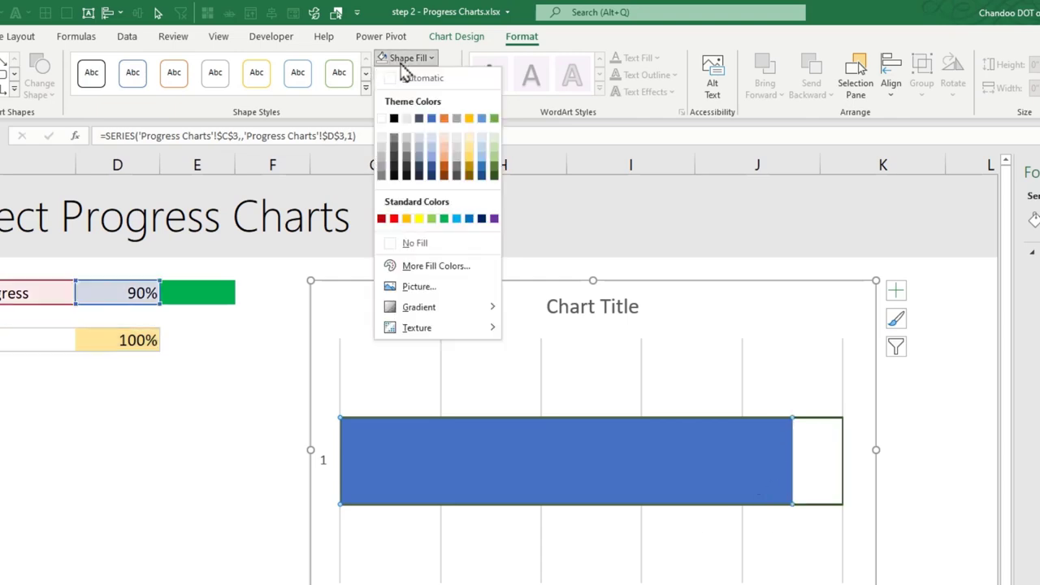
left_click(495, 161)
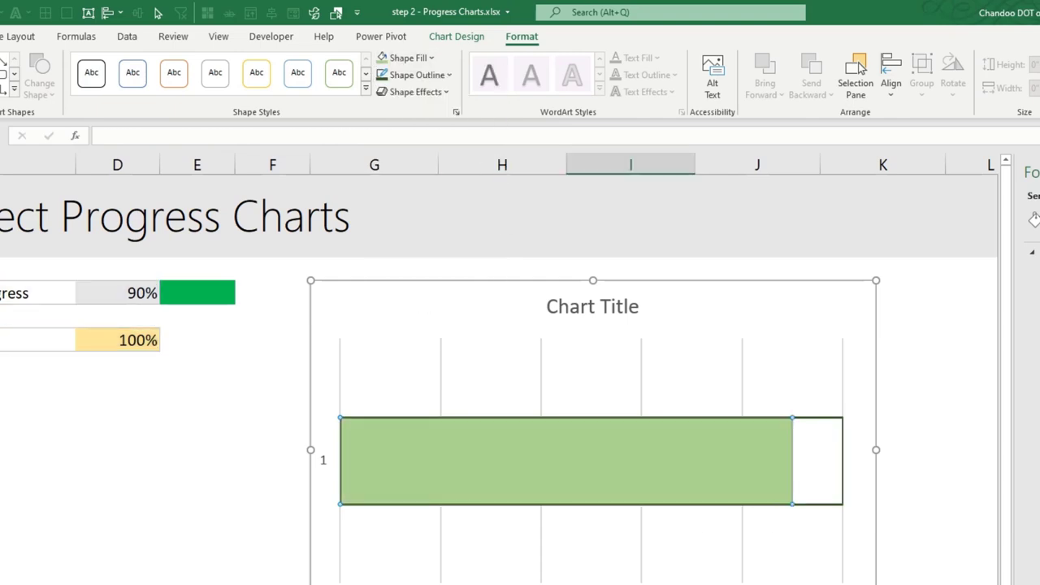
left_click(607, 582)
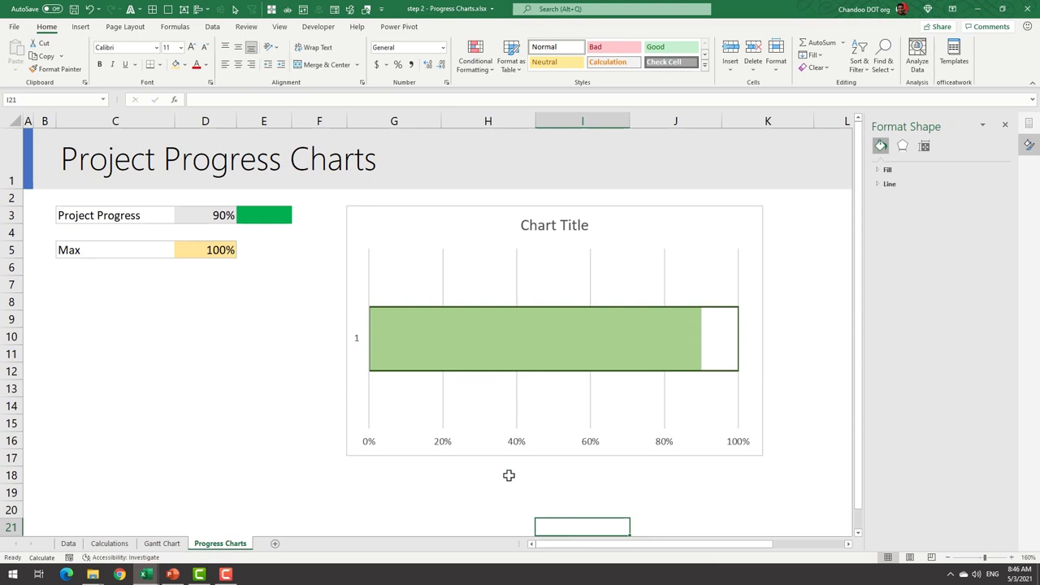
Step: Set the Project Progress value in D3 to 30%
left_click(212, 216)
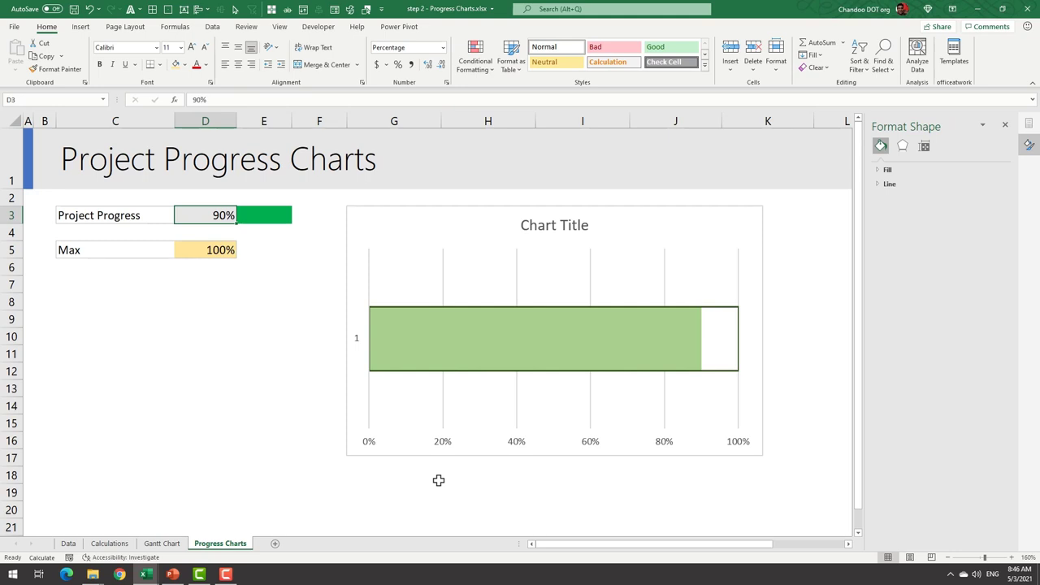
type("30%")
key("Return")
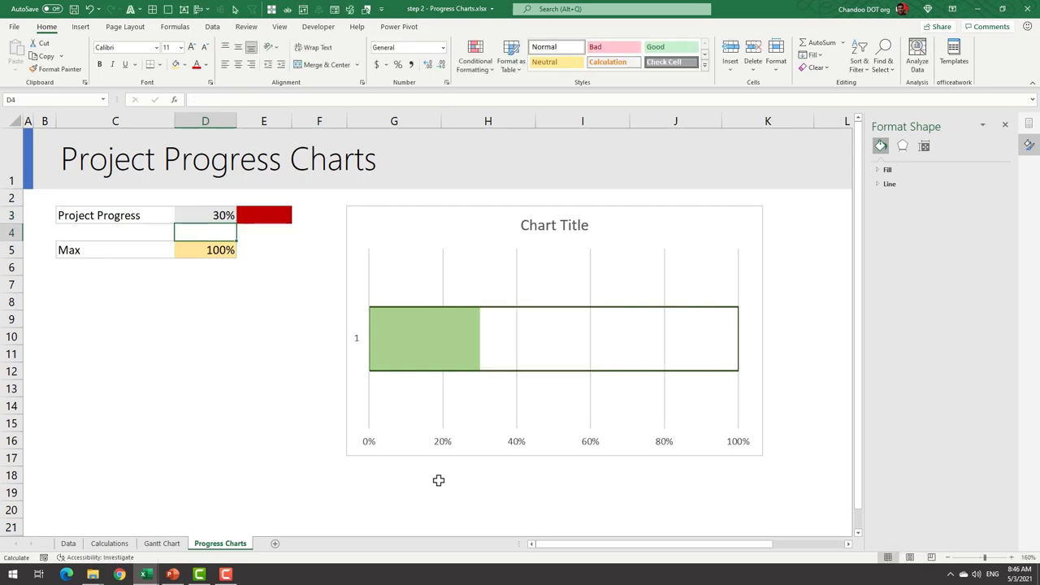
Step: Set the Project Progress value in D3 to 75%
left_click(218, 213)
type("75")
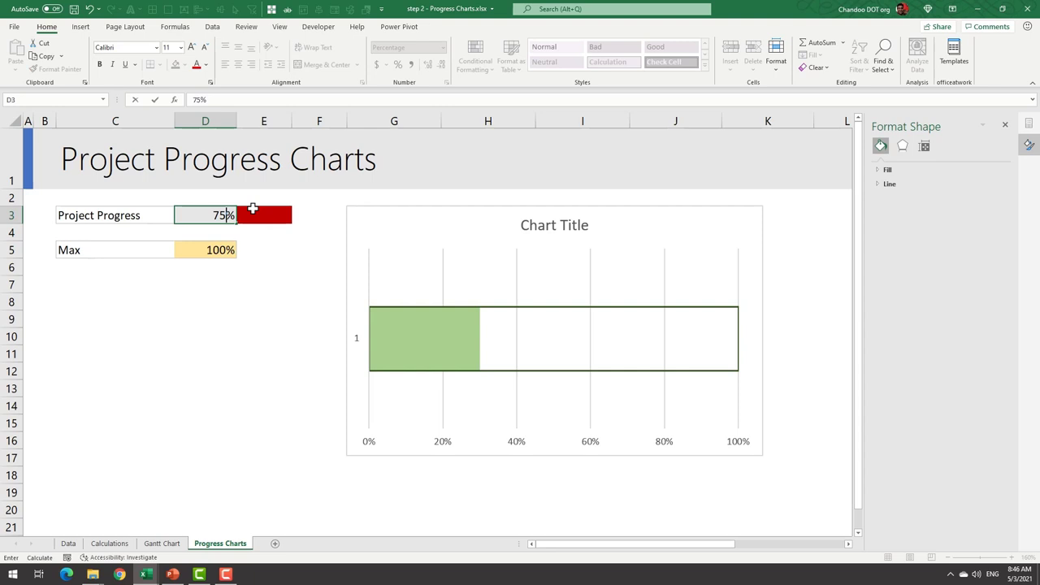
key("Return")
Step: Delete the bar chart's title and remove its axes and gridlines
left_click(554, 225)
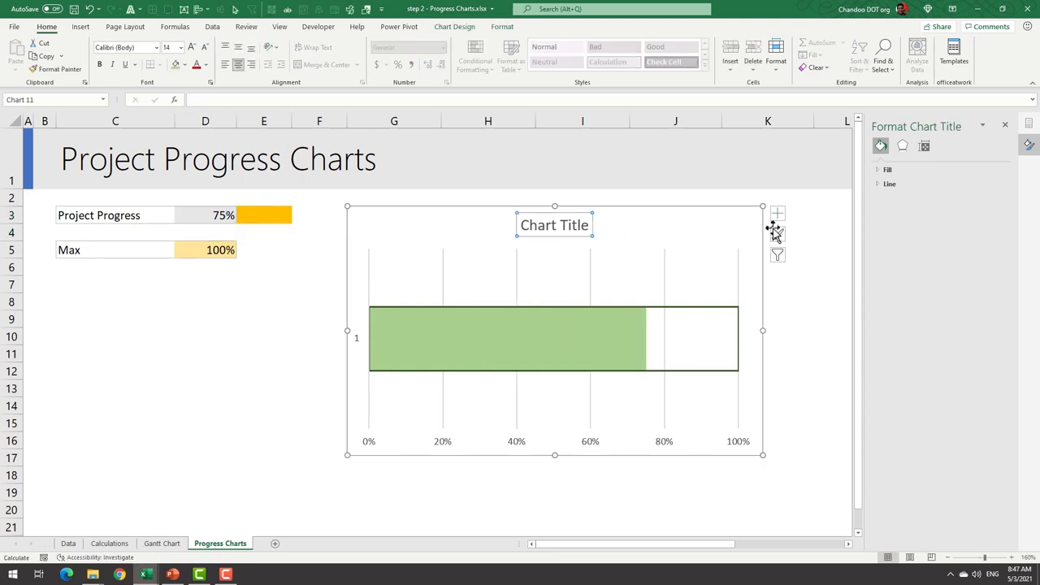
key("Delete")
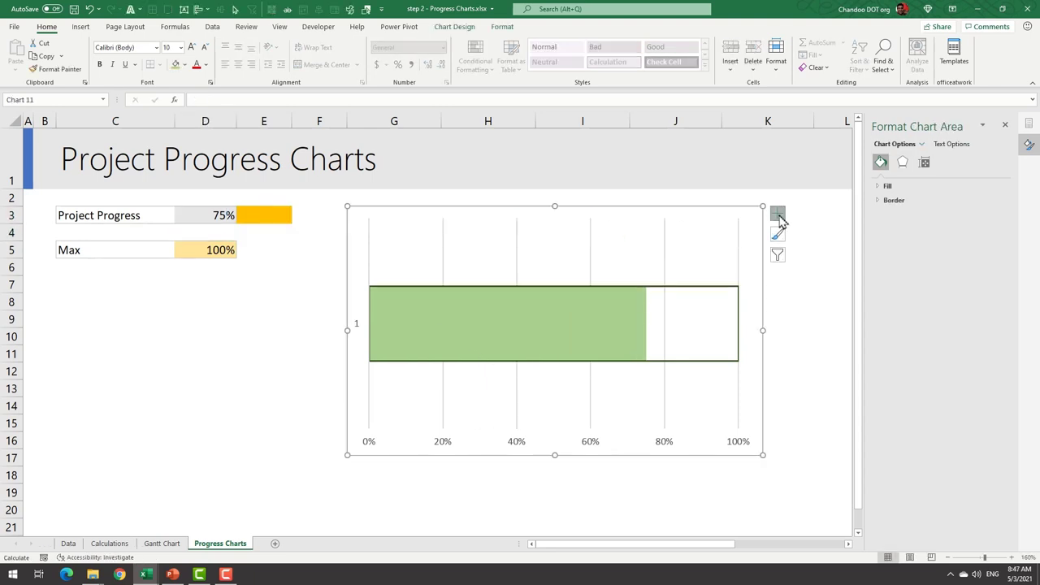
left_click(778, 214)
left_click(803, 227)
left_click(804, 292)
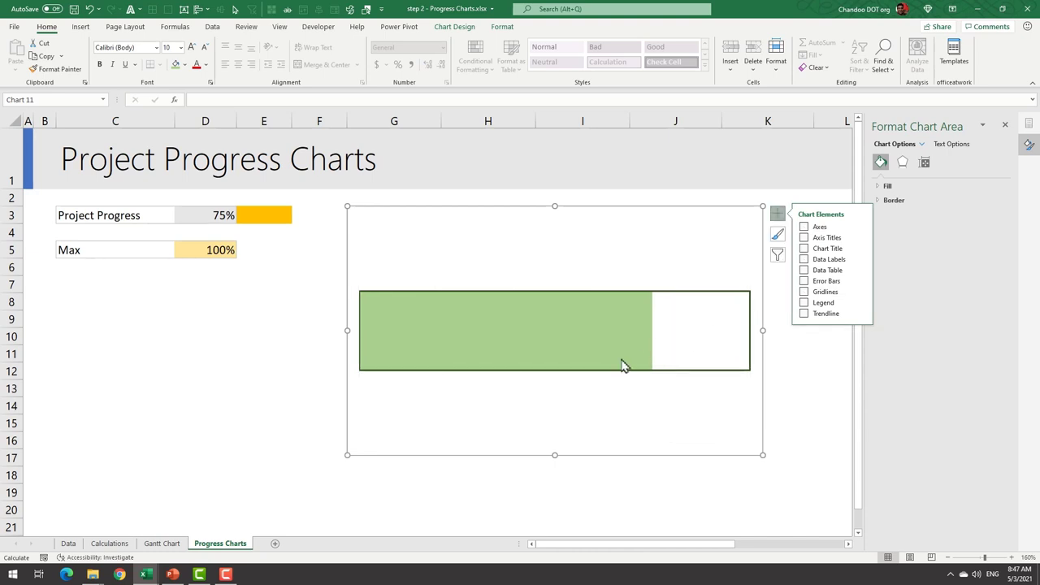
left_click(569, 382)
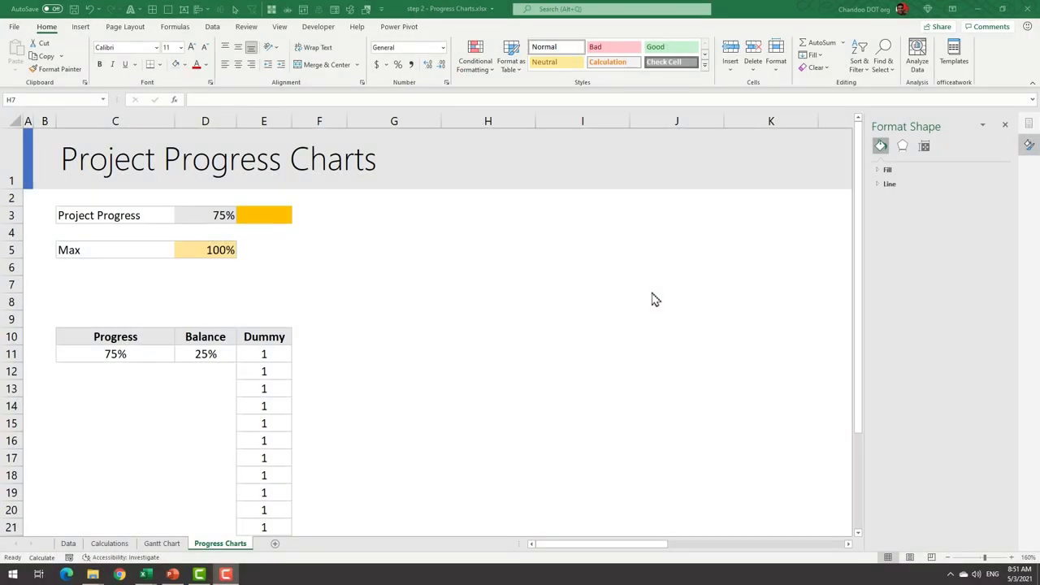
Step: Enter the formula =1-C11 for the Balance value in D11
left_click_drag(121, 337, 221, 351)
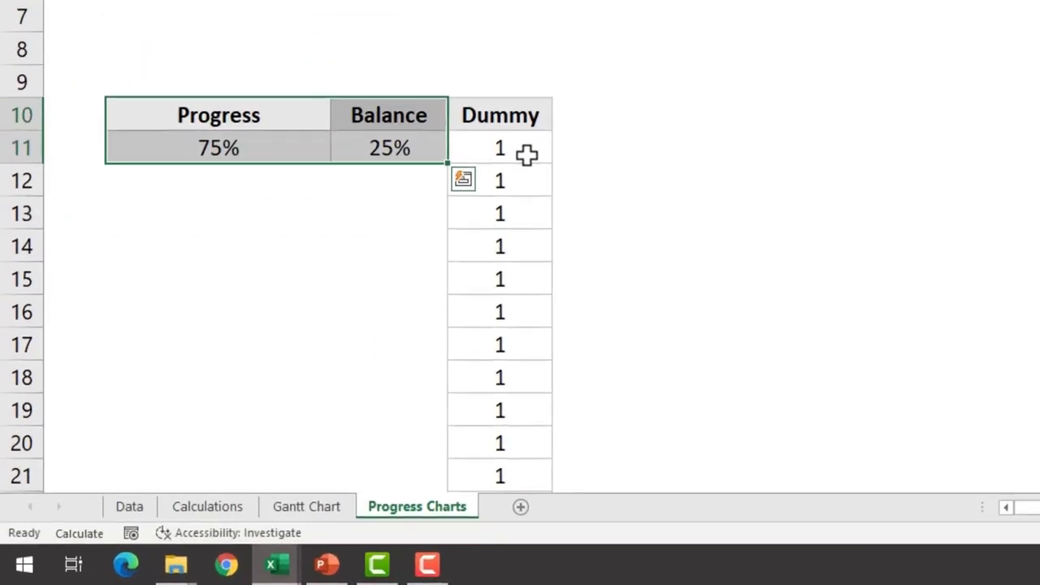
key("Down")
left_click(382, 147)
type("=1-C11")
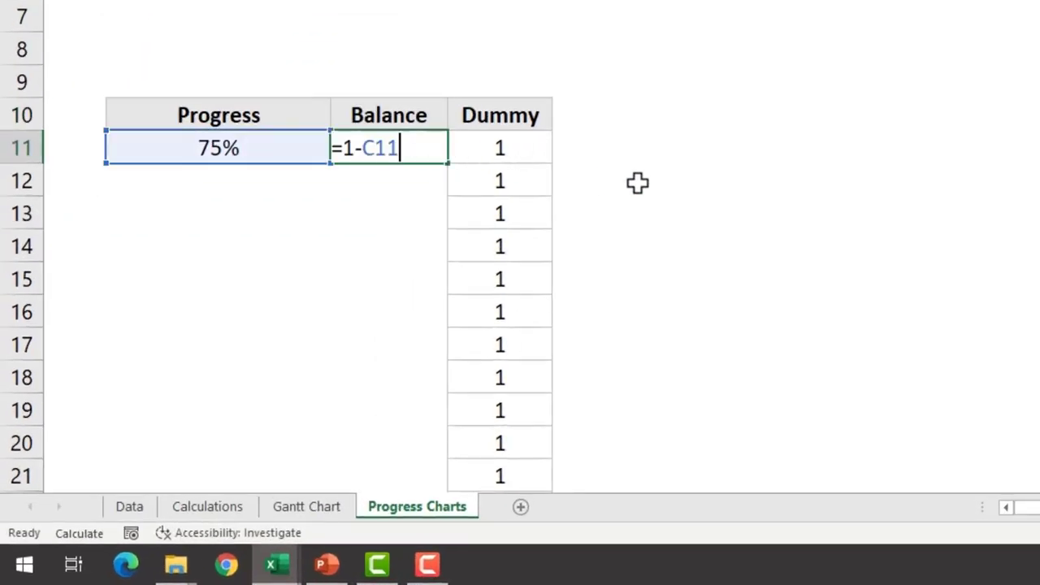
key("ctrl+Return")
Step: Review the Dummy column by selecting its values from E11 to E30
left_click(535, 145)
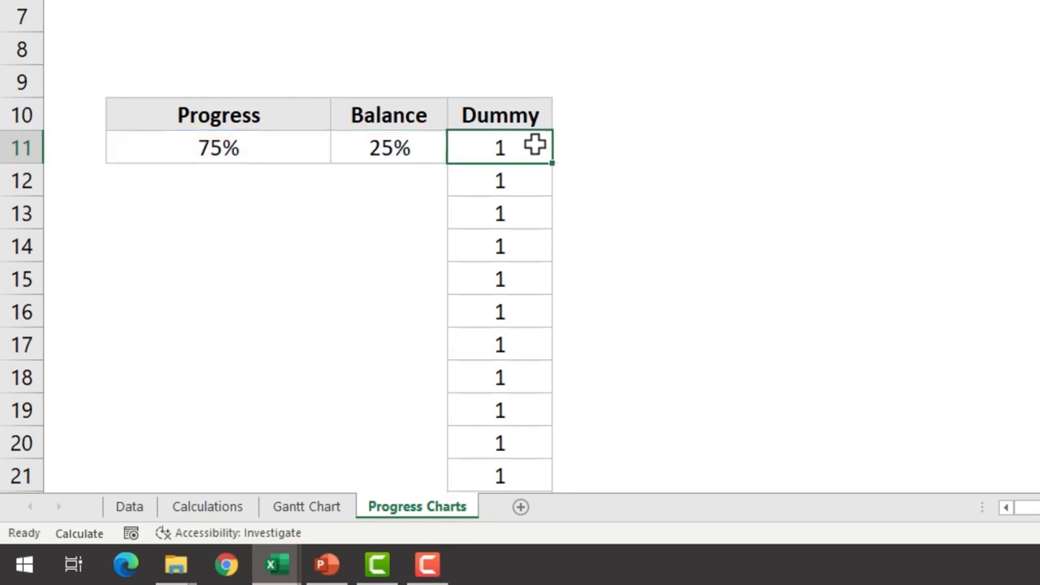
scroll(534, 144, "down", 6)
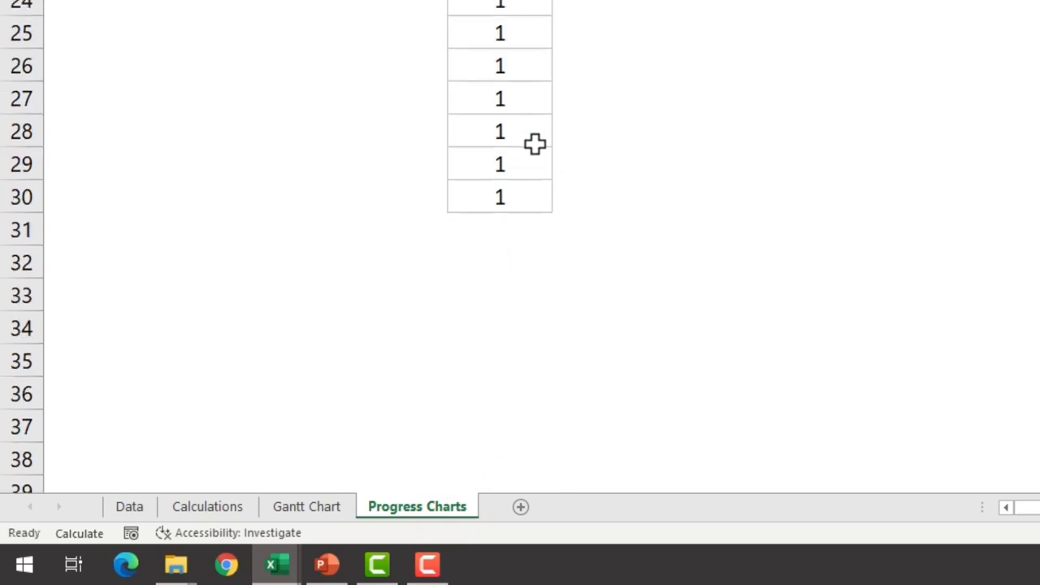
left_click(517, 200, "shift")
scroll(704, 156, "up", 5)
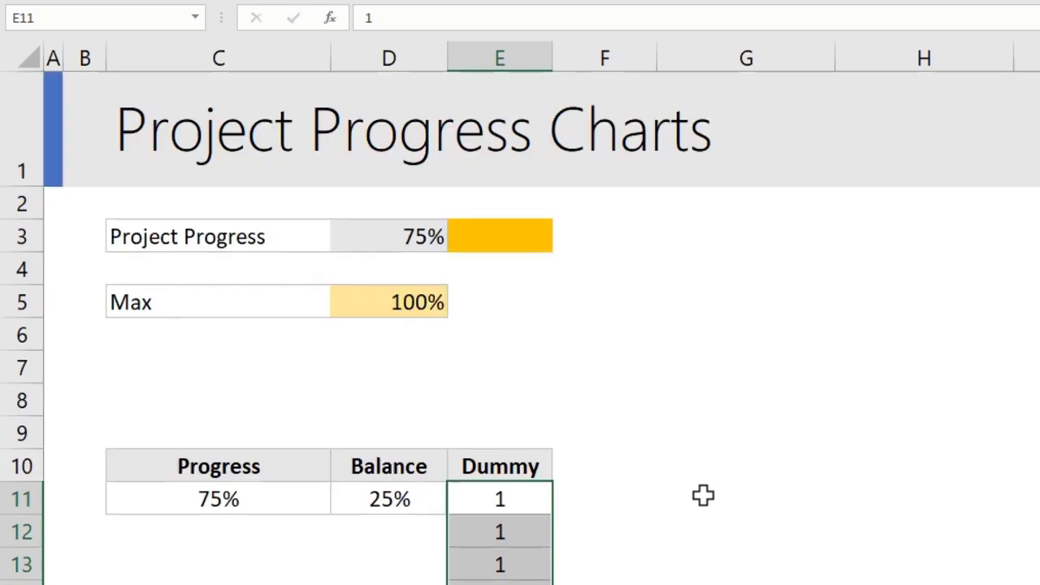
Step: Insert a doughnut chart from the Progress and Balance data in C10:D11
left_click_drag(218, 466, 393, 499)
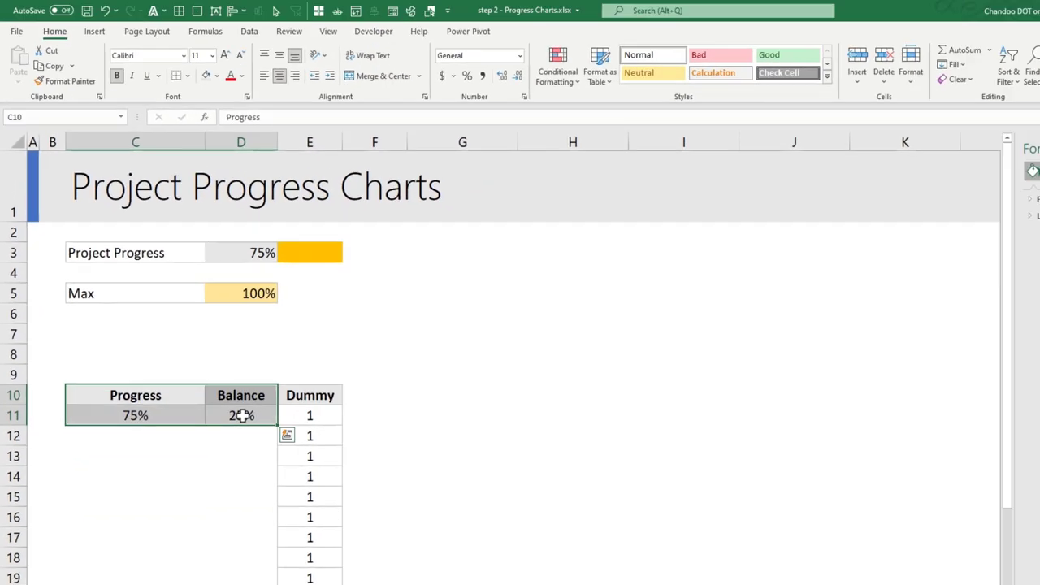
left_click(95, 31)
left_click(565, 78)
left_click(580, 241)
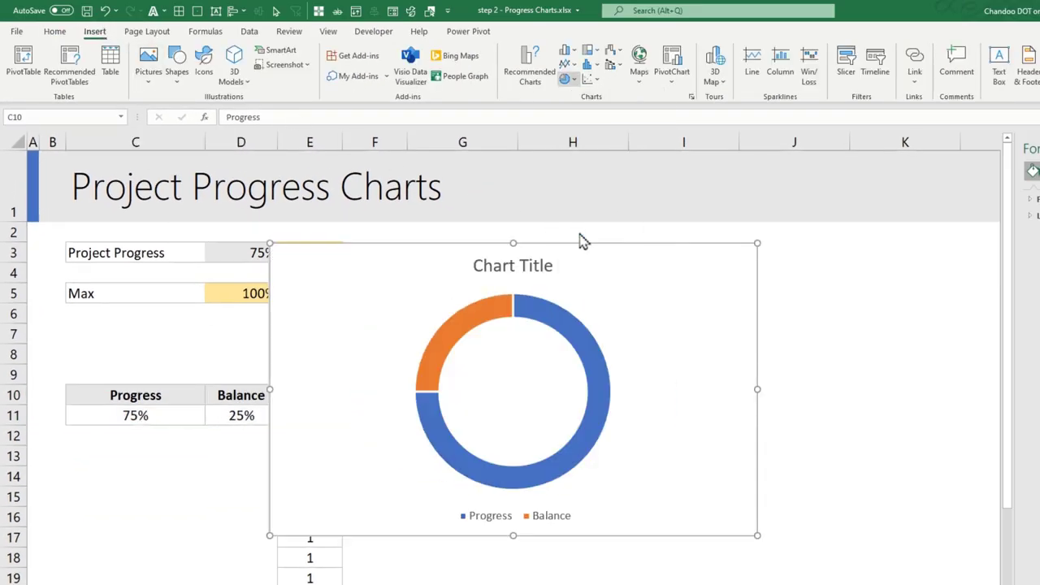
Step: Add a second series to the doughnut chart, named from the Dummy header in E10 and using the values in E11:E30
right_click(580, 241)
left_click(605, 461)
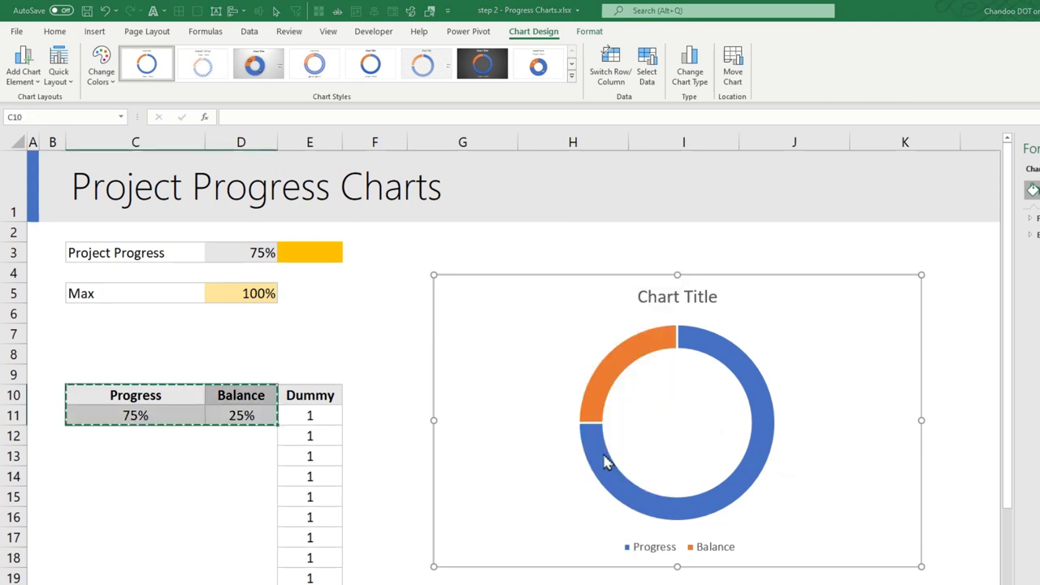
left_click(478, 217)
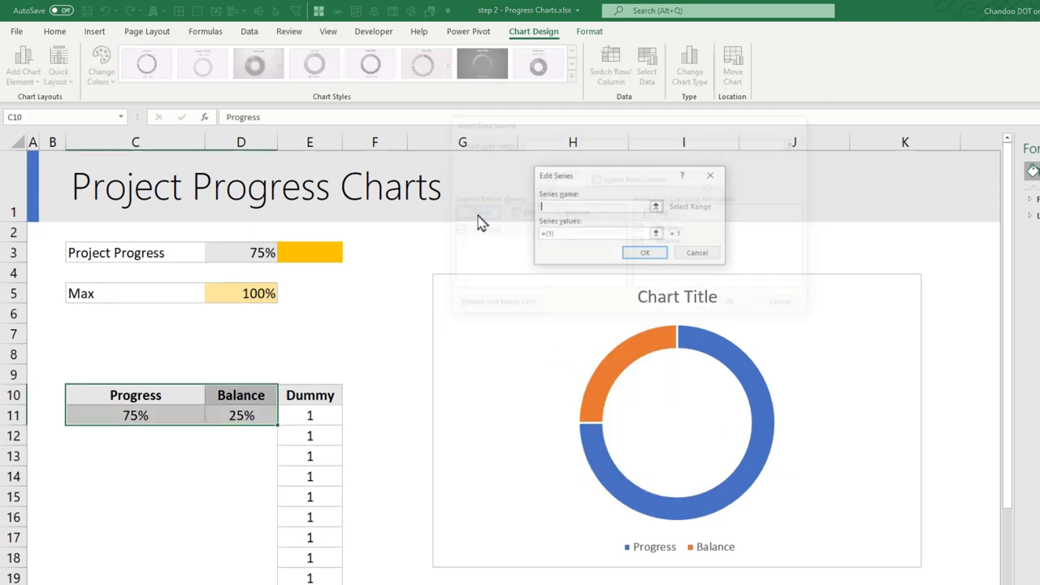
left_click(310, 396)
key("Return")
key("Return")
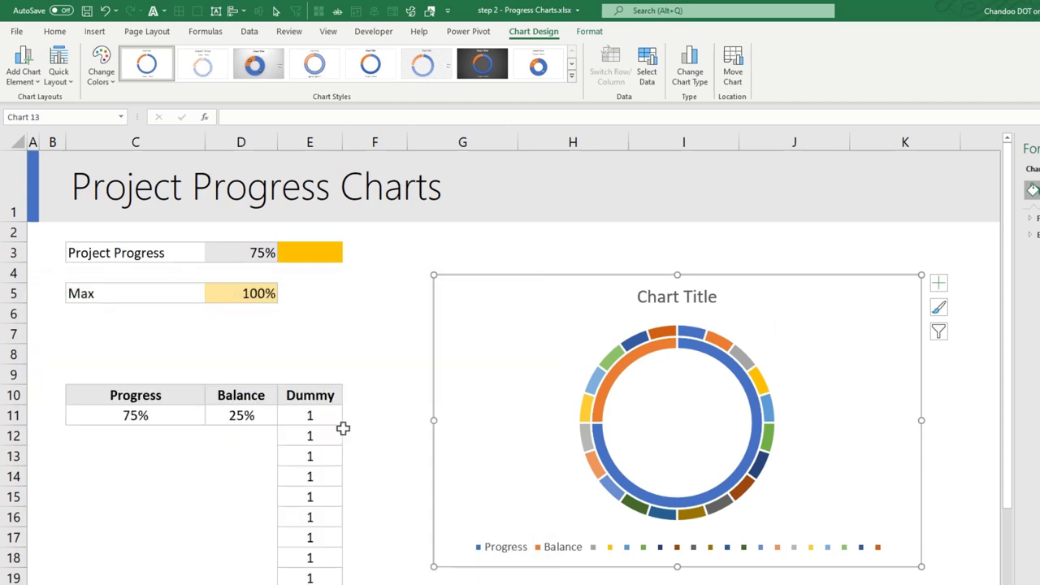
Step: Set the doughnut hole size of the chart's inner series to 50%
left_click(653, 349)
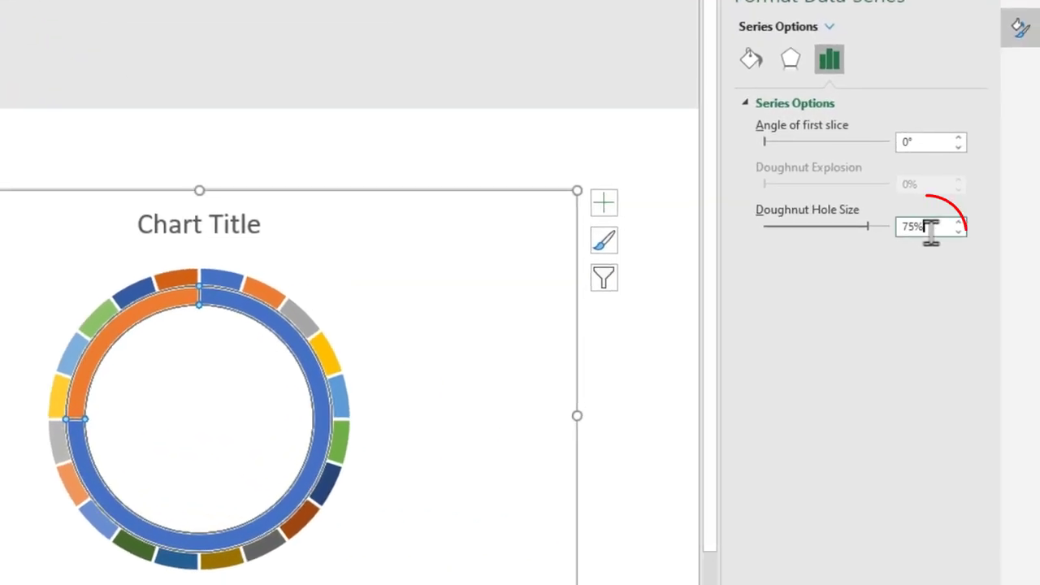
left_click(1039, 300)
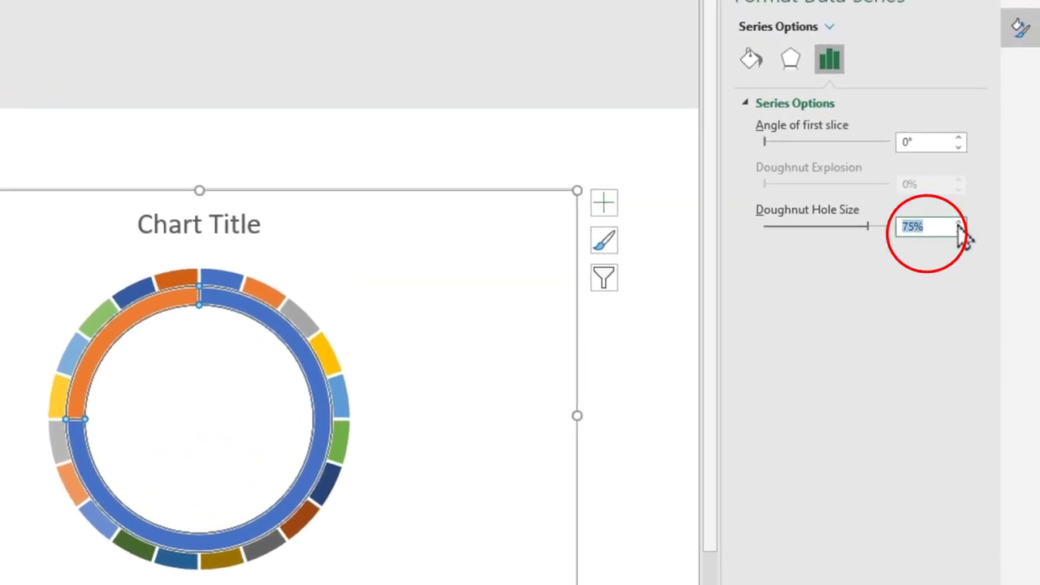
key("Return")
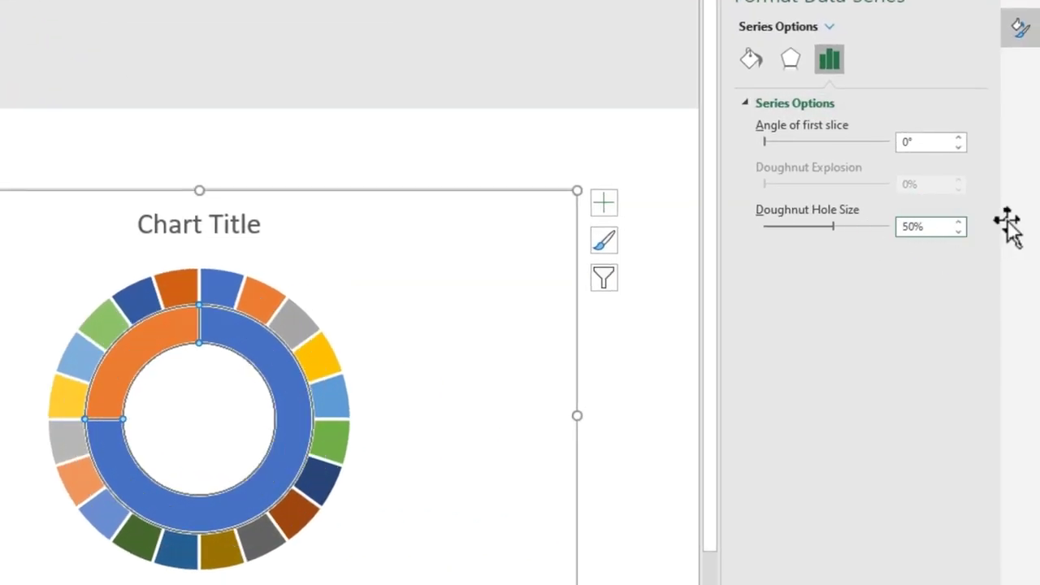
Step: Fill all segments of the outer Dummy ring with light grey
left_click(263, 301)
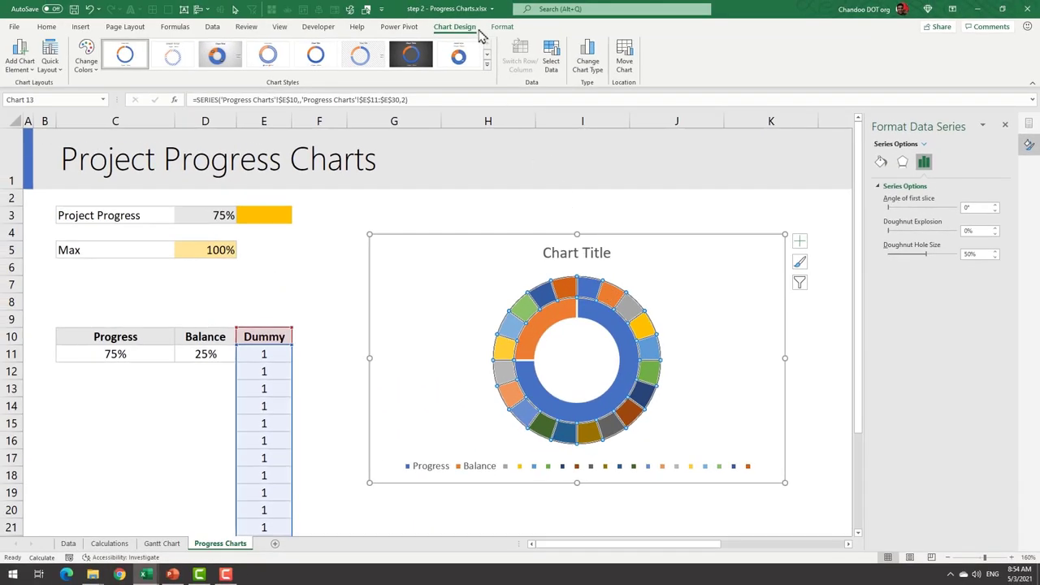
left_click(486, 18)
left_click(420, 42)
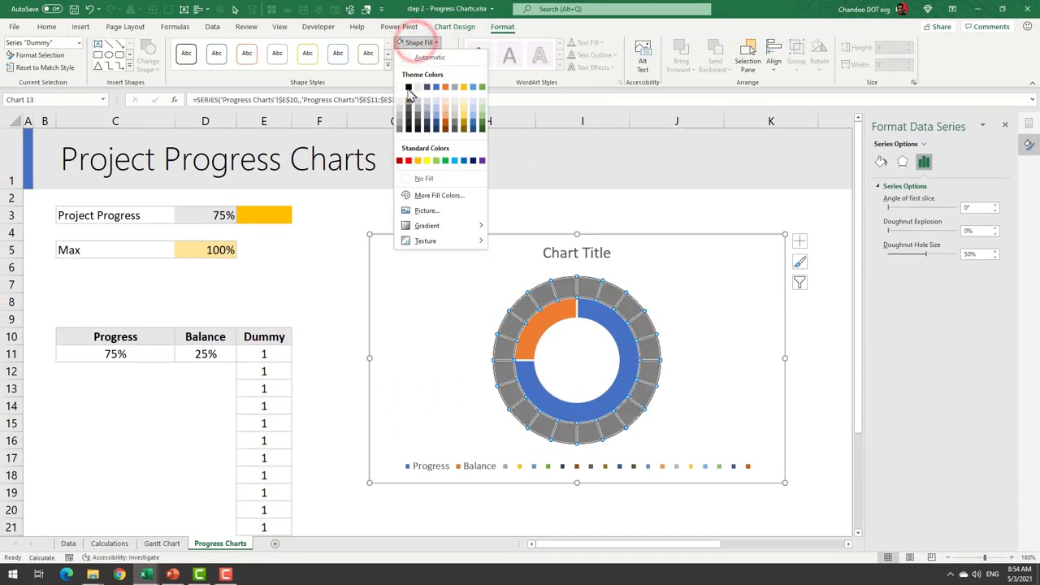
left_click(399, 112)
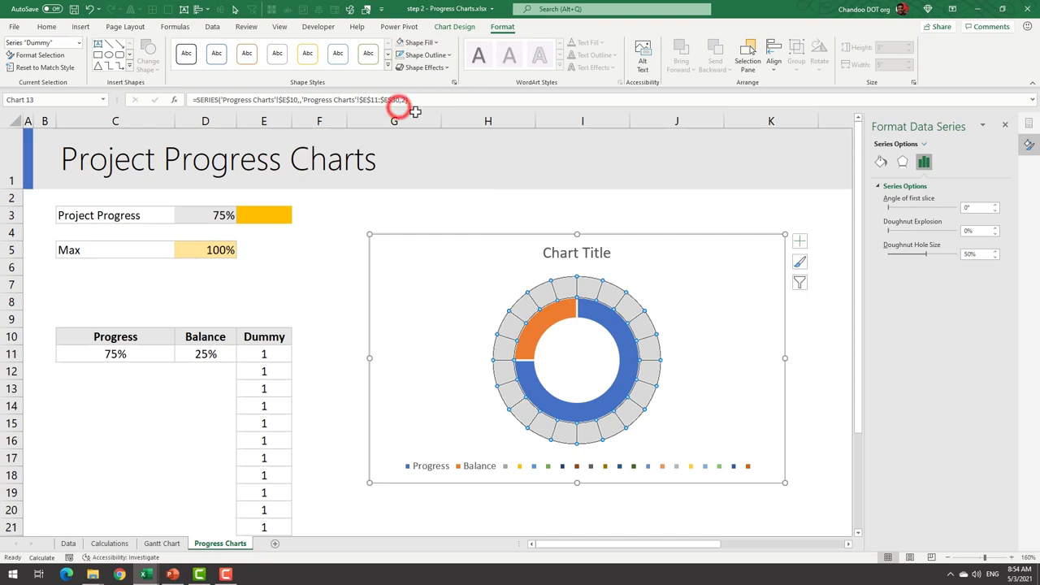
left_click(702, 200)
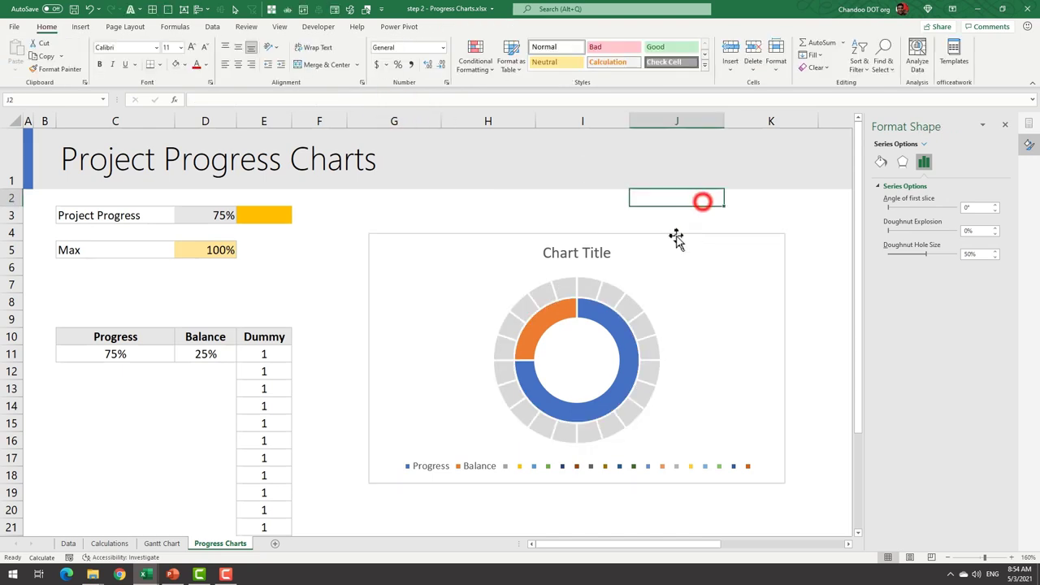
Step: Move the inner Progress and Balance series (Series1) to the secondary axis, keeping both series as doughnuts
right_click(610, 327)
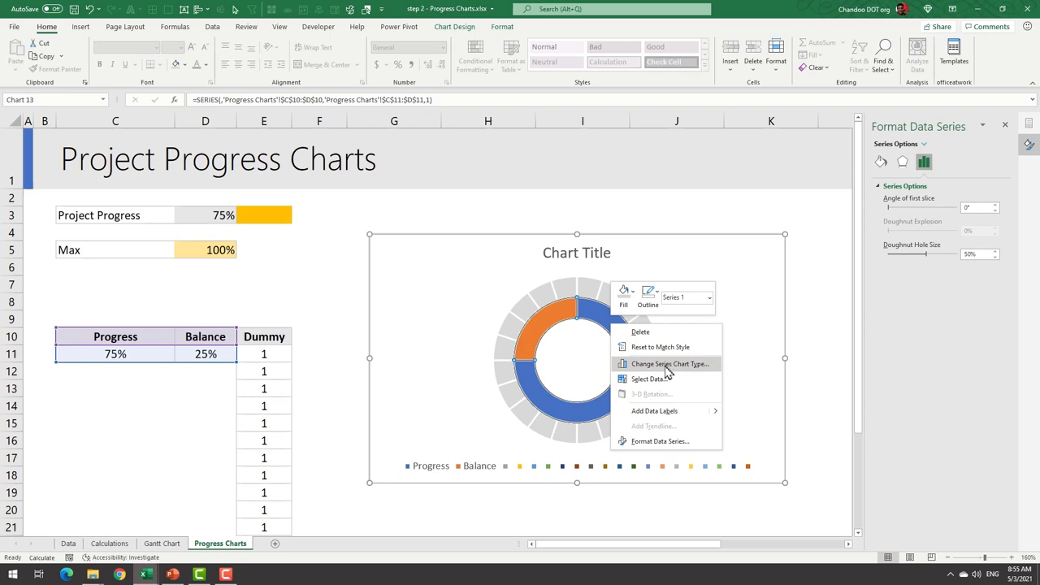
left_click(667, 365)
left_click(656, 359)
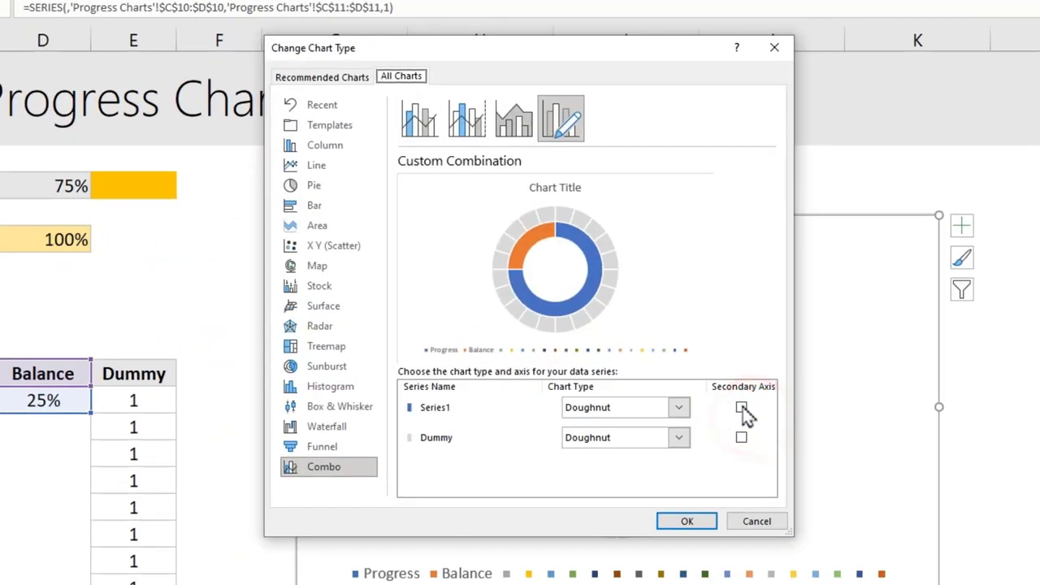
left_click(741, 407)
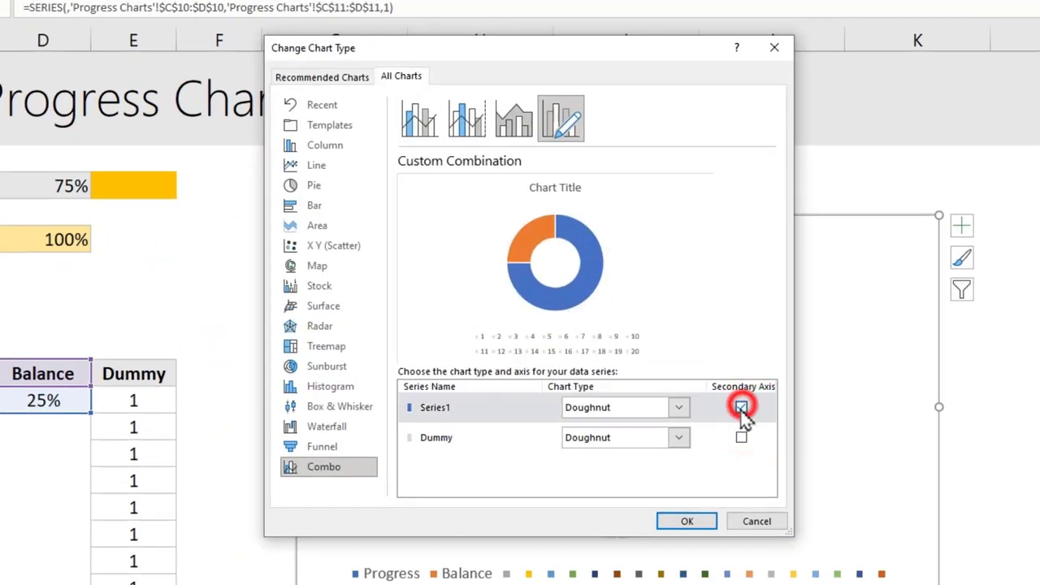
left_click(687, 521)
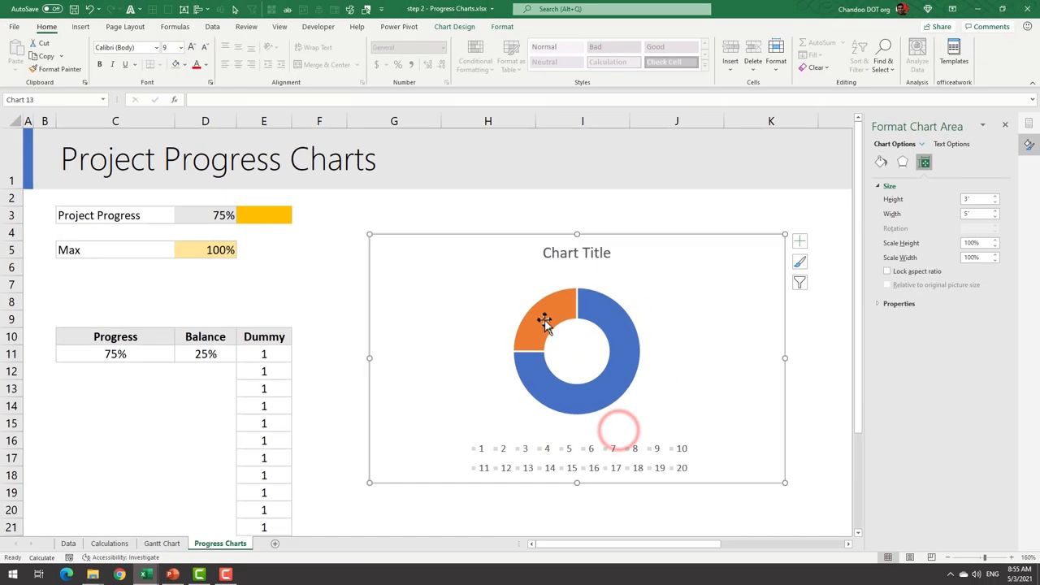
Step: Select only the orange Balance slice of the doughnut and set its shape fill to No Fill
left_click(617, 429)
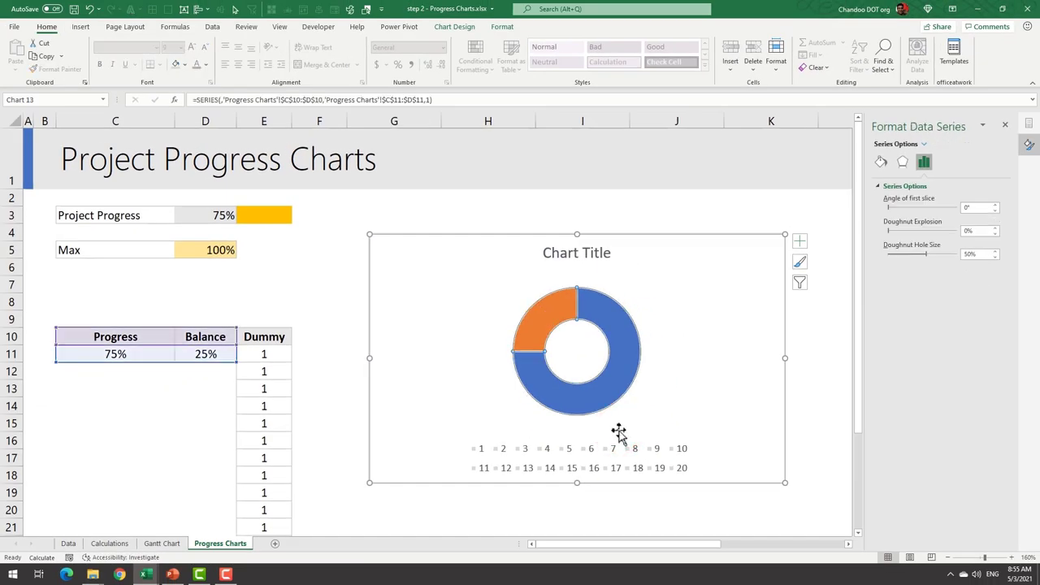
left_click(546, 318)
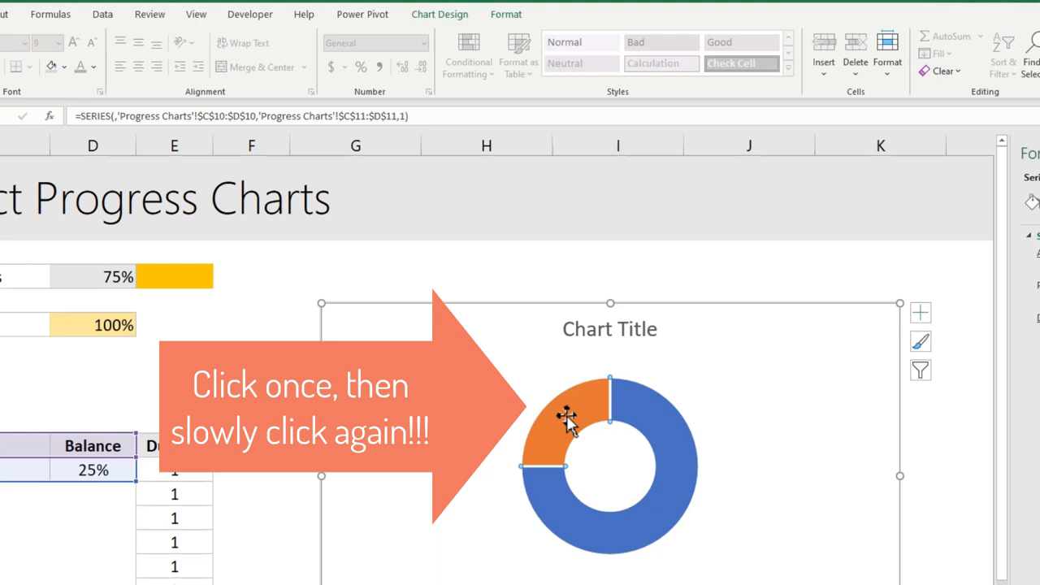
left_click(704, 393)
left_click(551, 419)
left_click(551, 419)
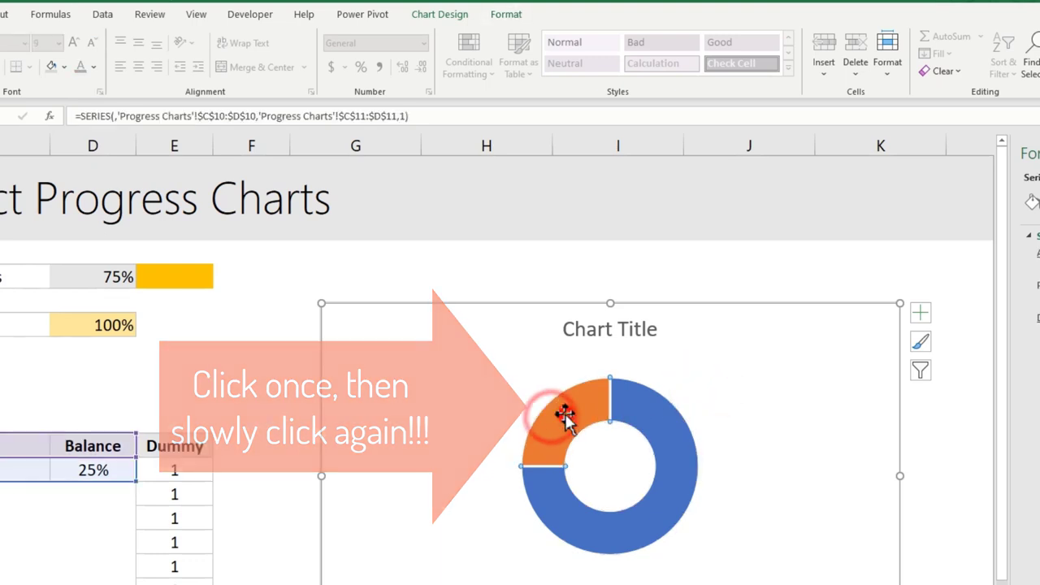
left_click(506, 14)
left_click(402, 35)
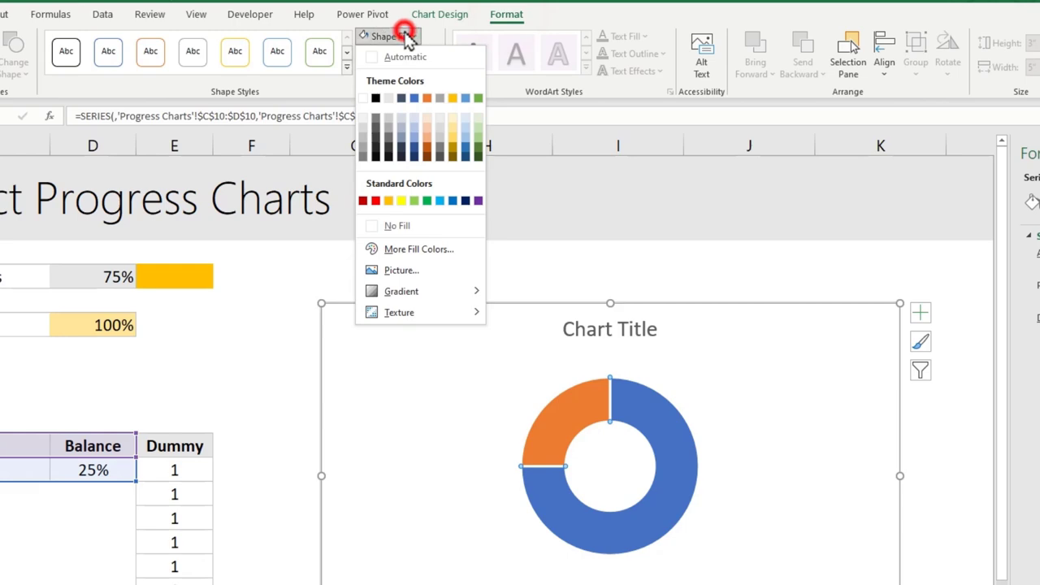
left_click(406, 227)
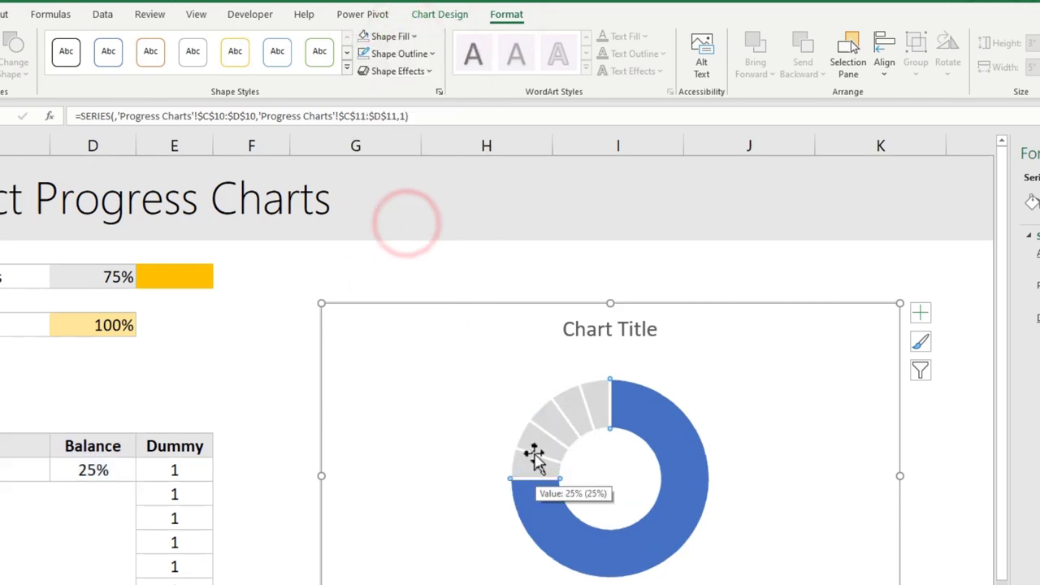
Step: Remove the title and the legend from the doughnut chart
left_click(765, 455)
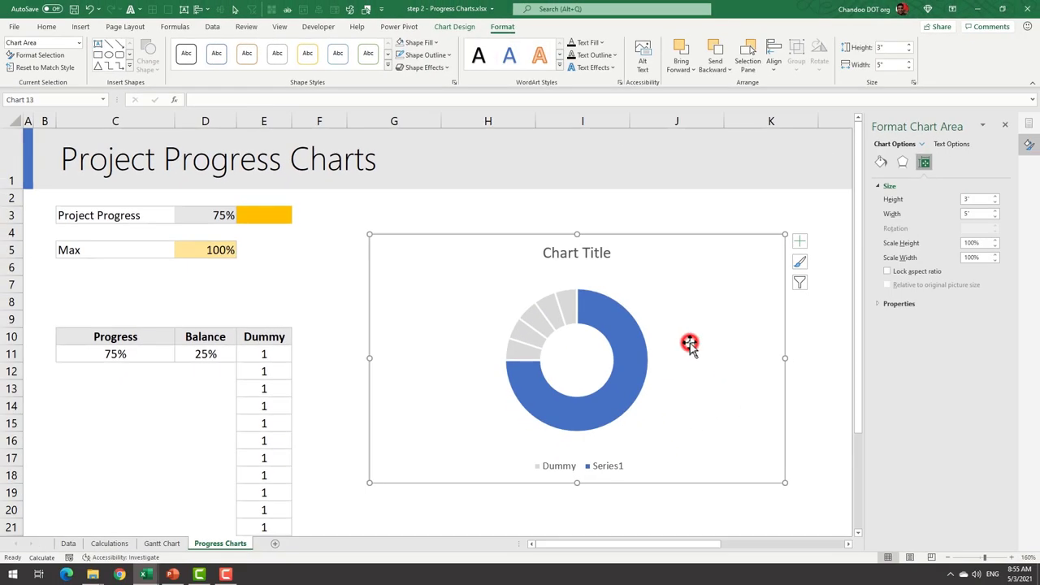
left_click(800, 242)
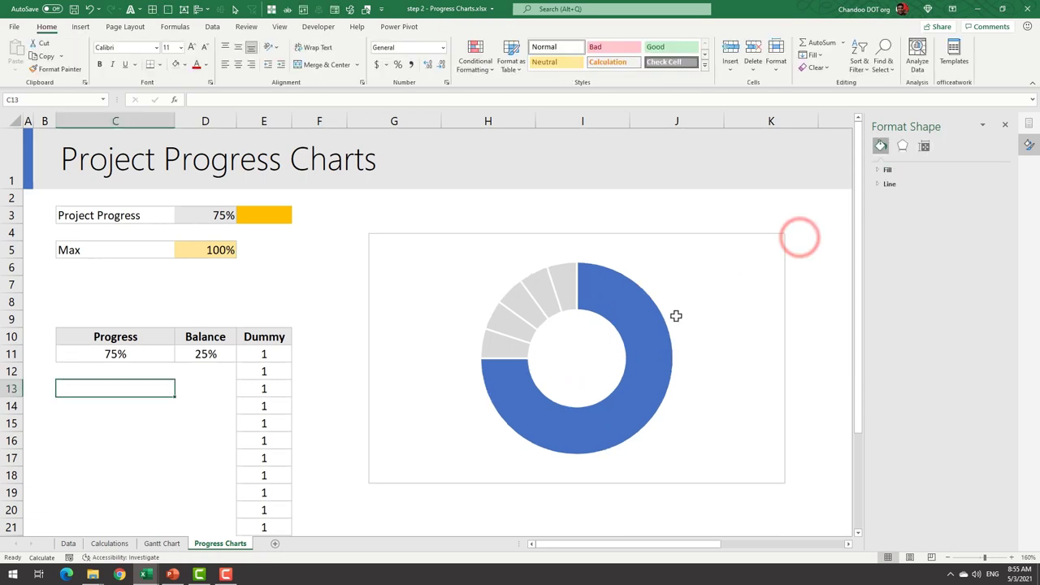
mouse_move(669, 323)
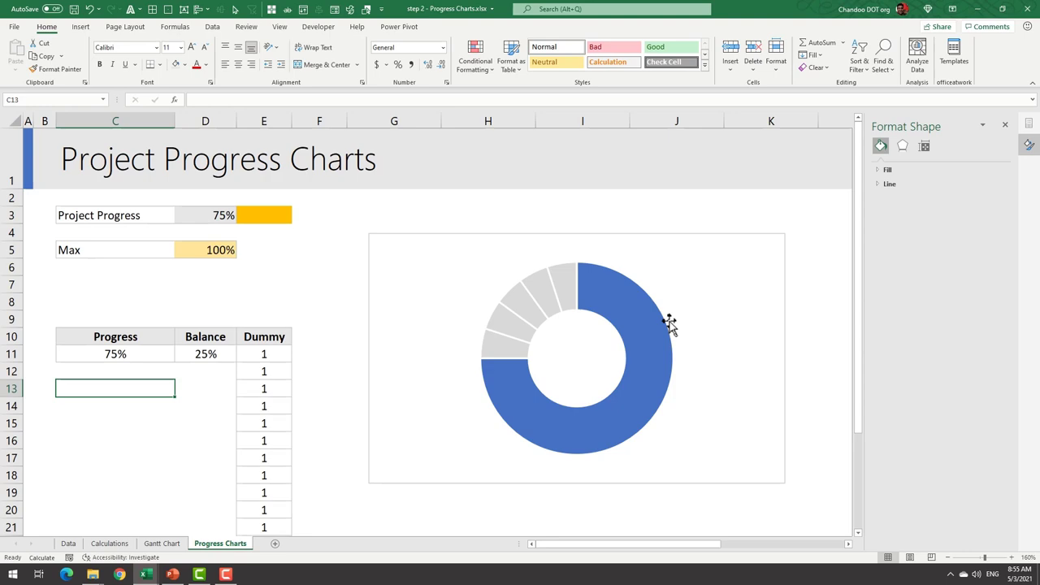
Step: Insert a text box in the doughnut's hole and link it to the Progress value in C11
left_click(670, 324)
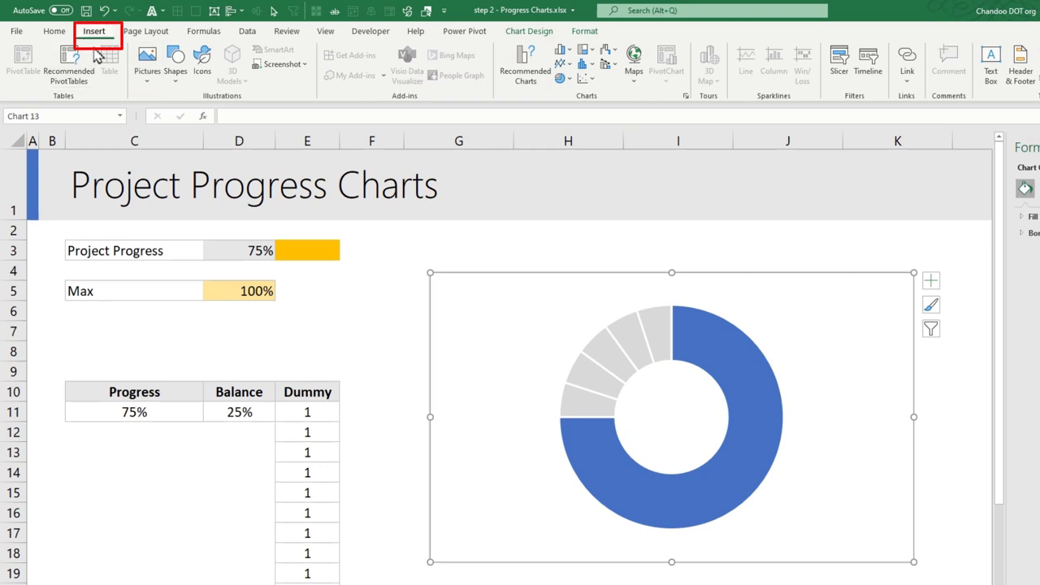
left_click(990, 65)
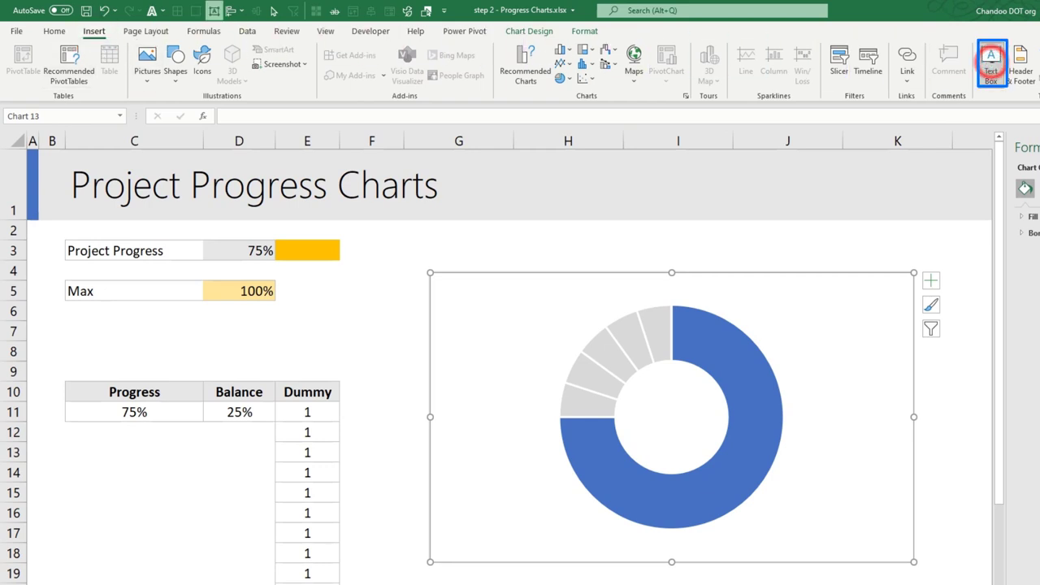
left_click_drag(632, 387, 707, 449)
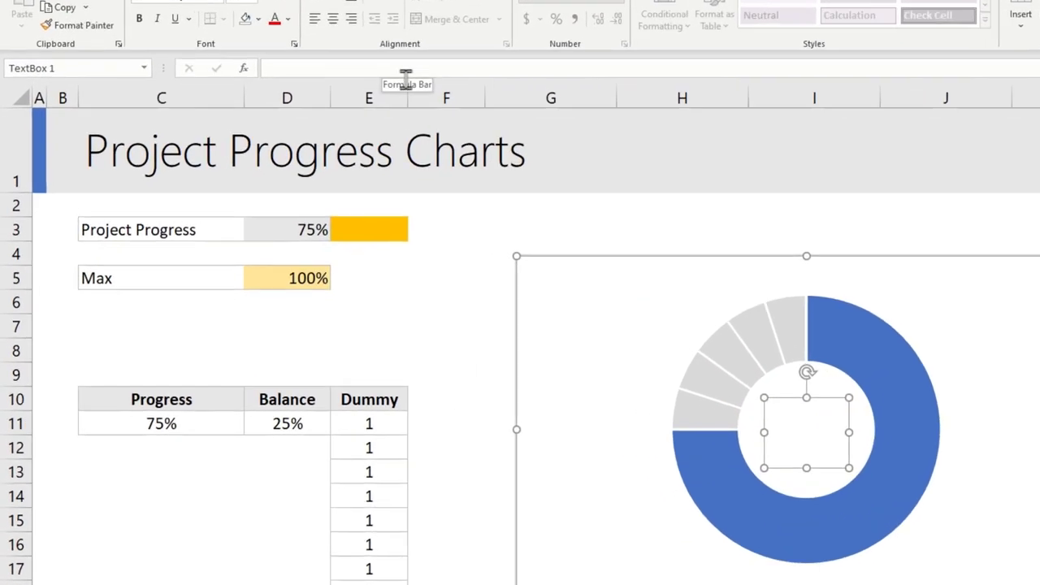
left_click(329, 113)
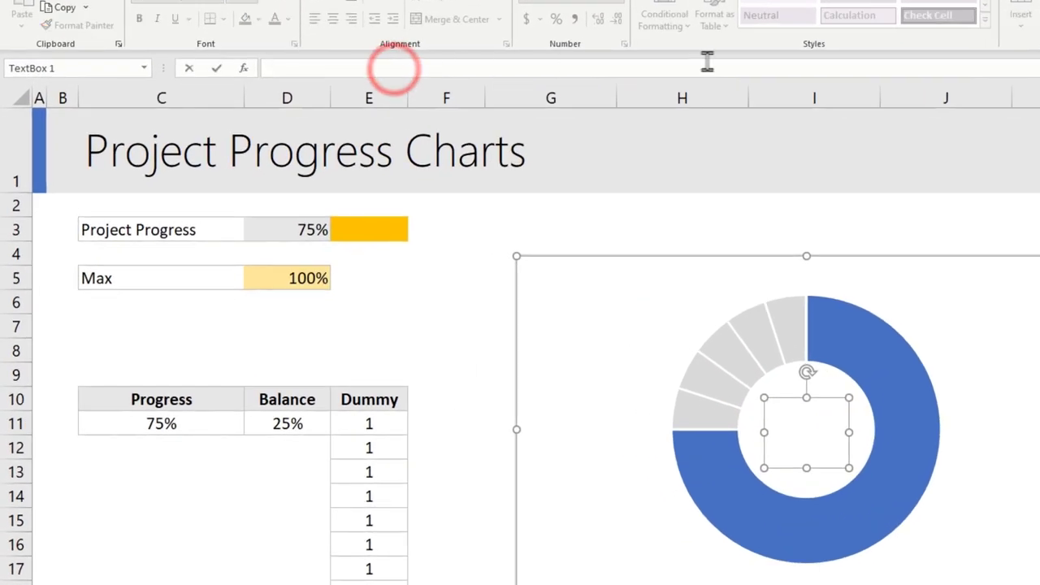
left_click(173, 423)
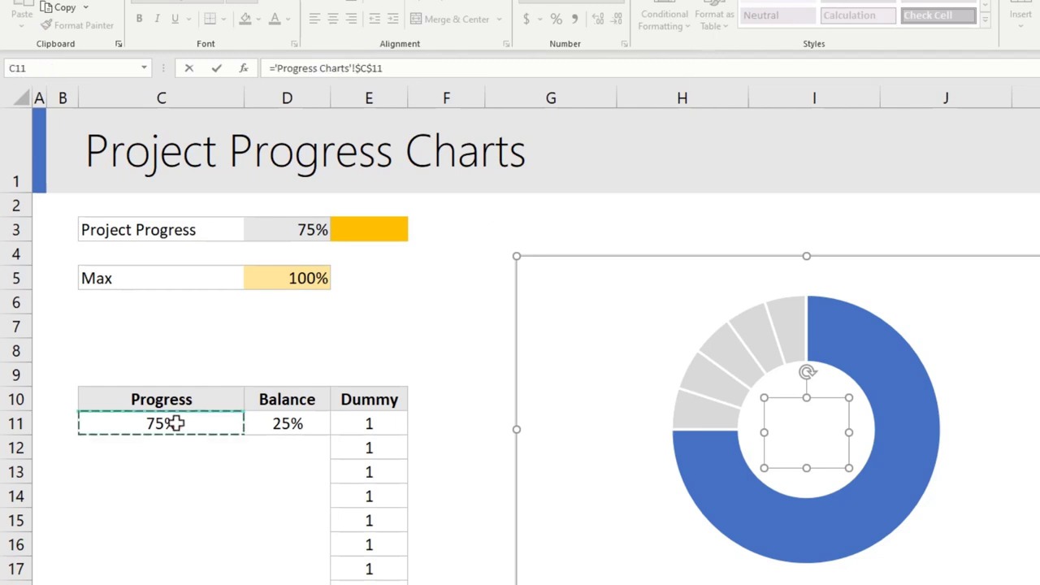
key("Return")
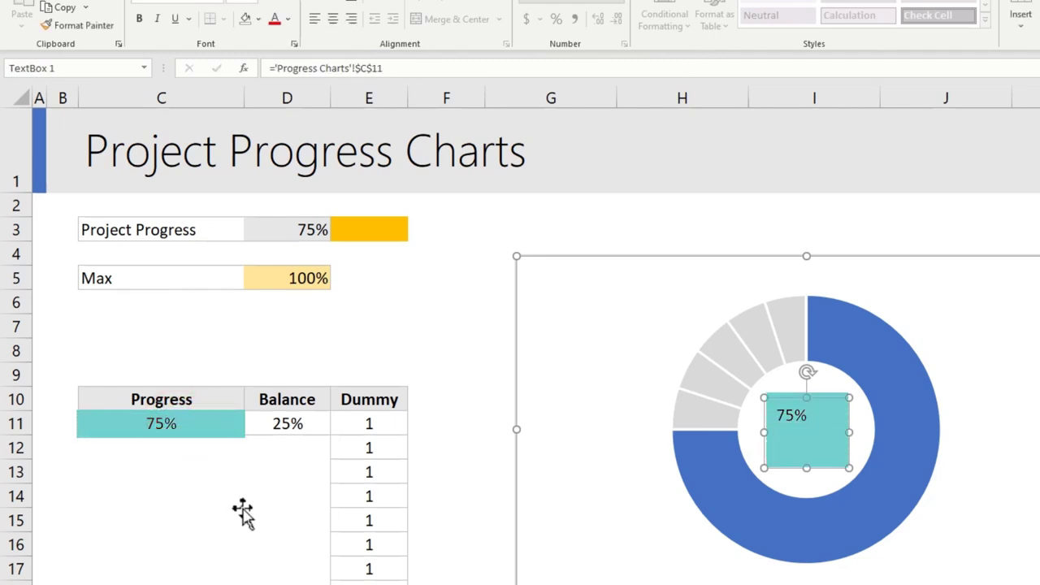
left_click(189, 423)
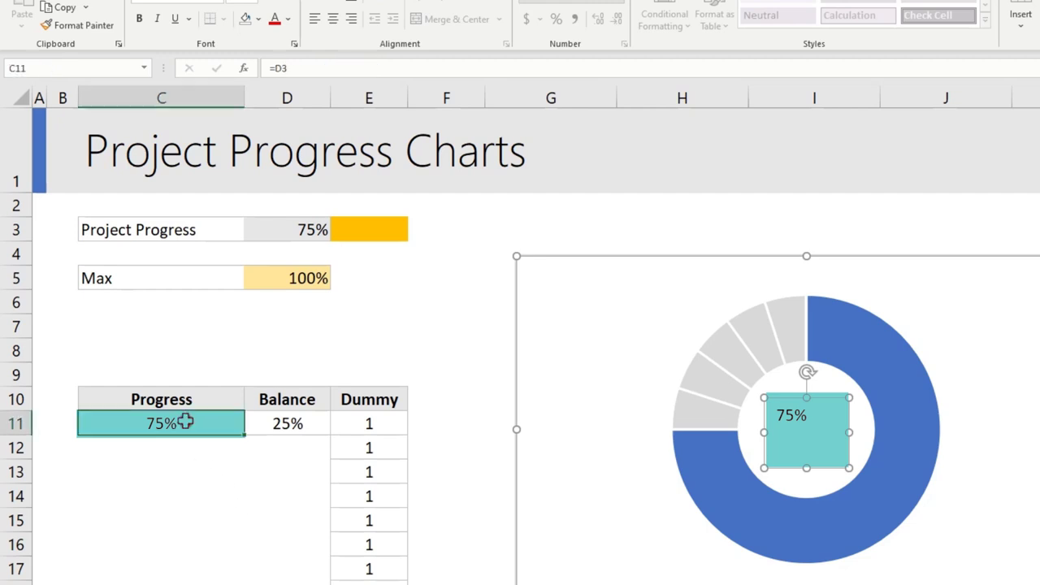
Step: Center the linked percentage horizontally and vertically in its text box and change it to a heavy font
left_click(780, 416)
left_click(333, 18)
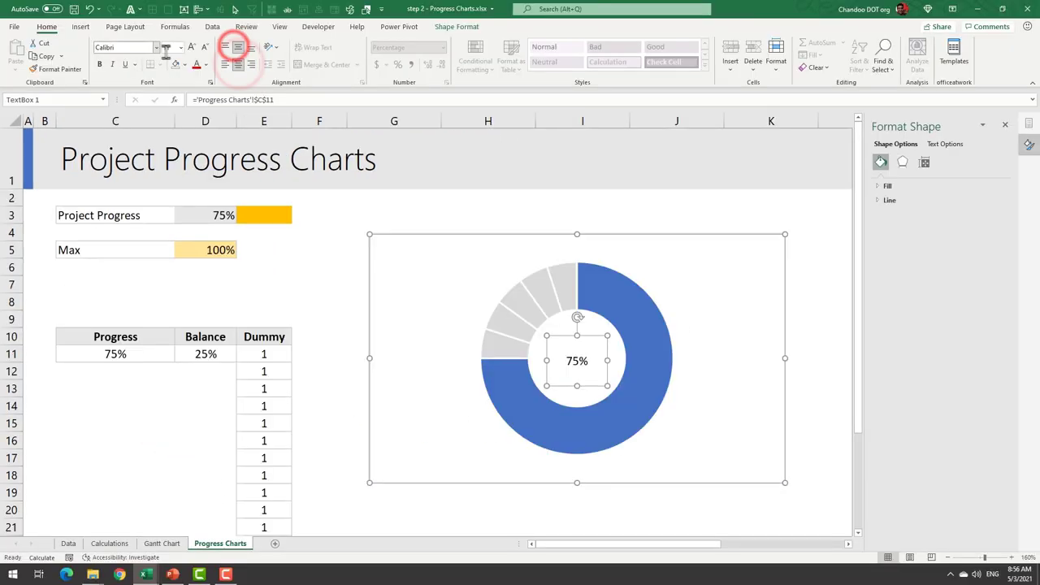
left_click(157, 47)
type("Century Schoolbook")
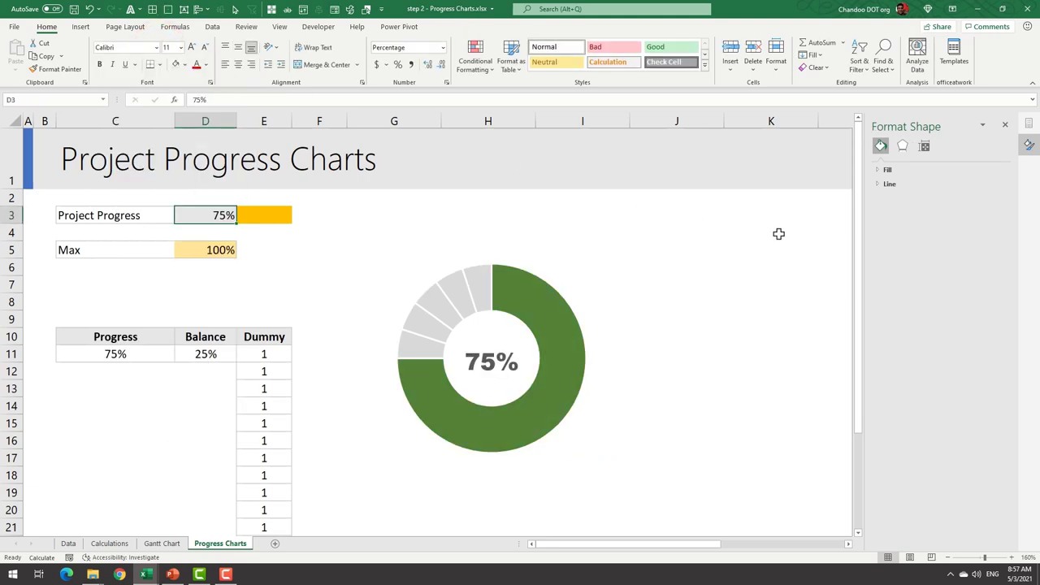
Step: Test the doughnut chart by setting Project Progress in D3 to 88% and then to 23%
type("88")
key("Return")
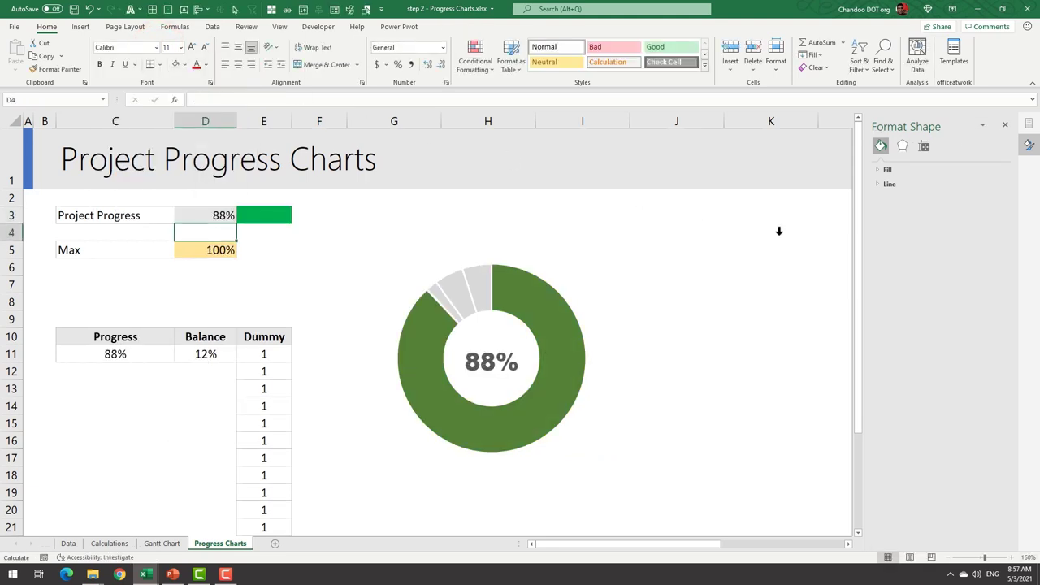
left_click(215, 216)
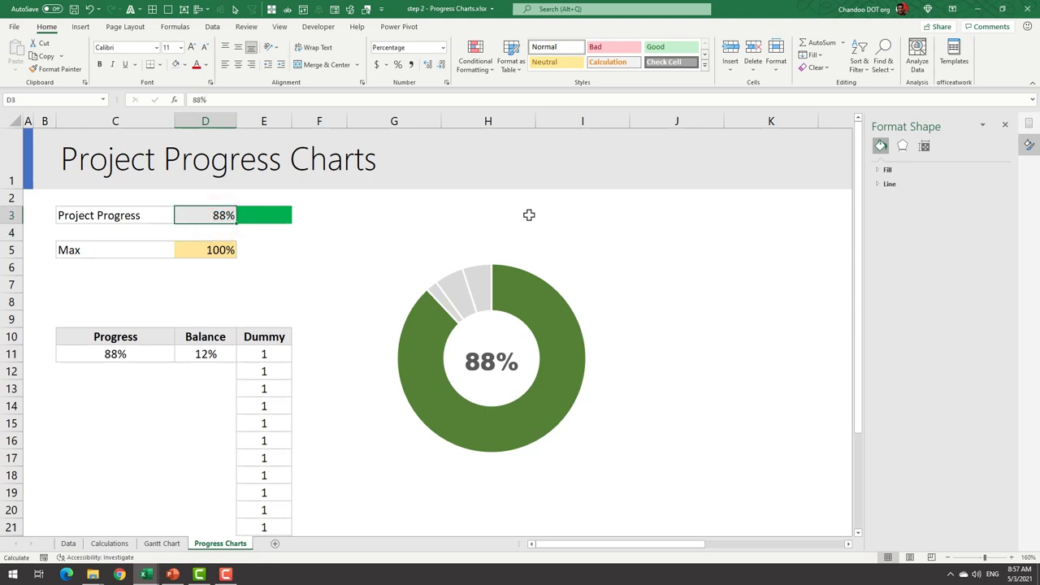
type("23")
key("Return")
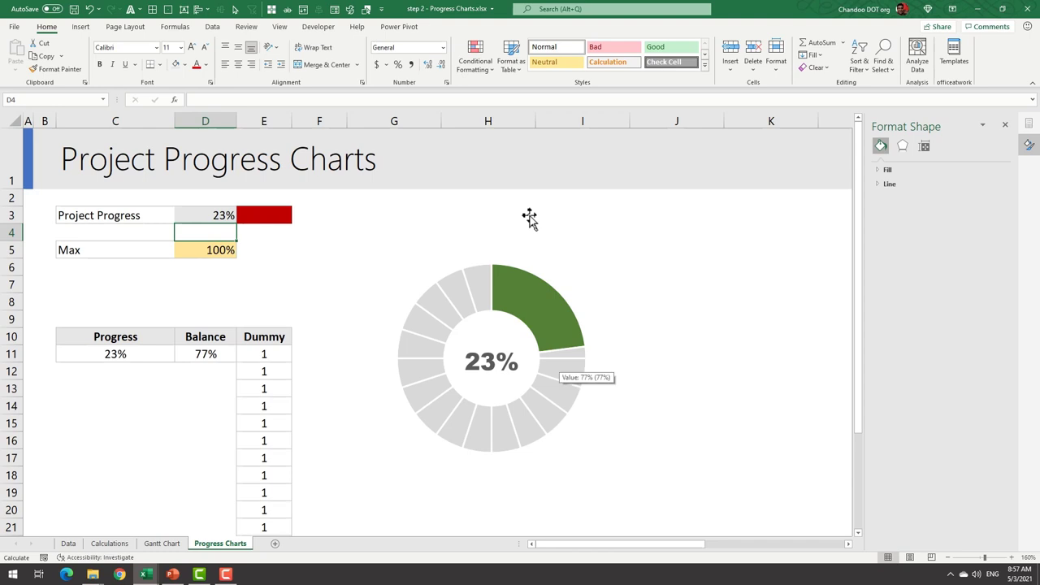
mouse_move(438, 297)
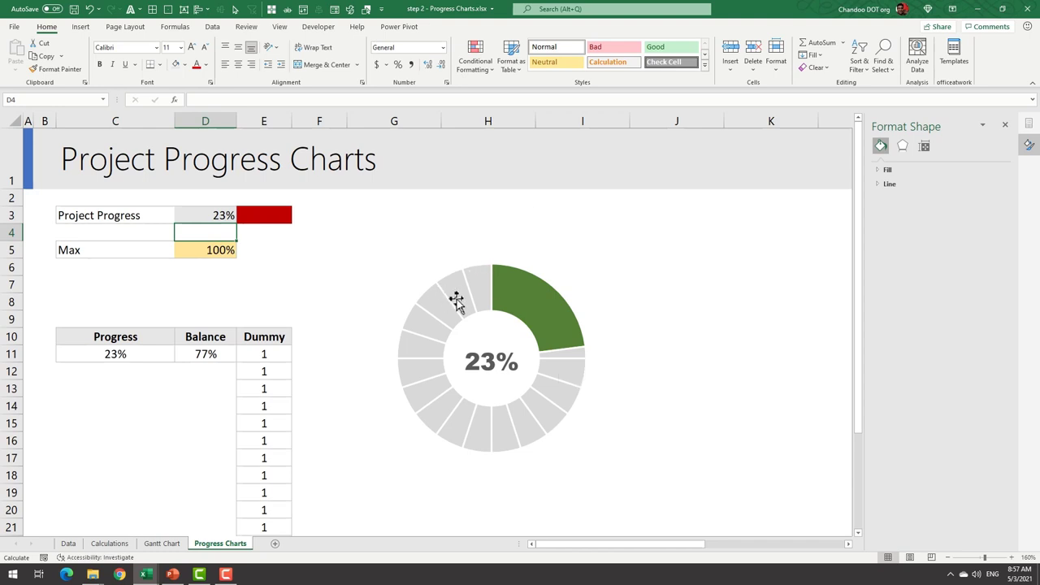